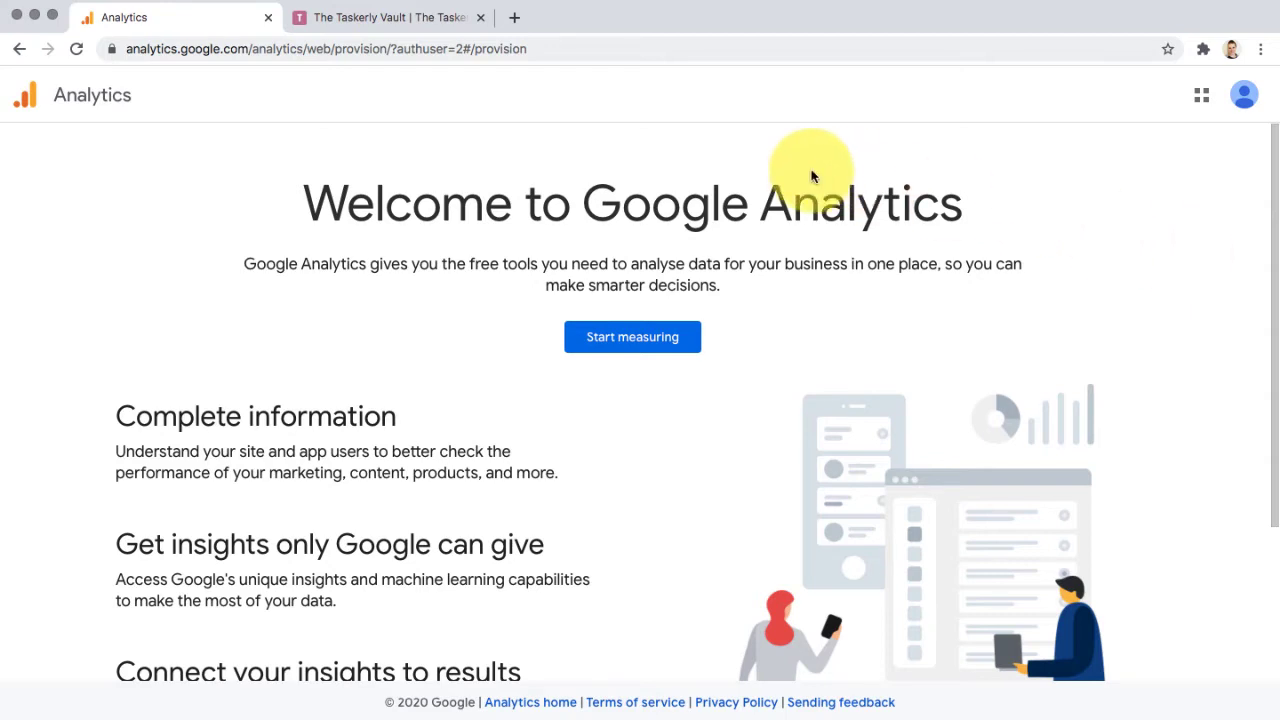
Start a new Analytics account named CourseUp, keep the recommended data sharing settings, and continue to property setup
left_click(634, 349)
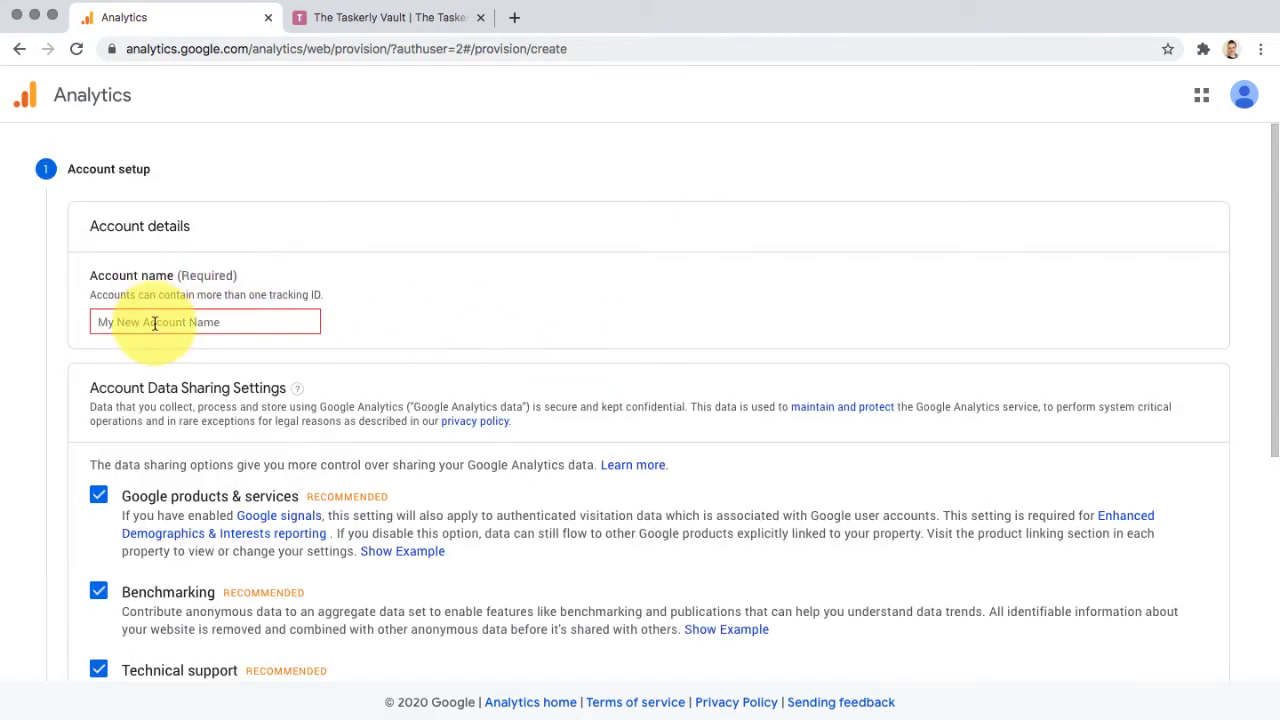
left_click(155, 323)
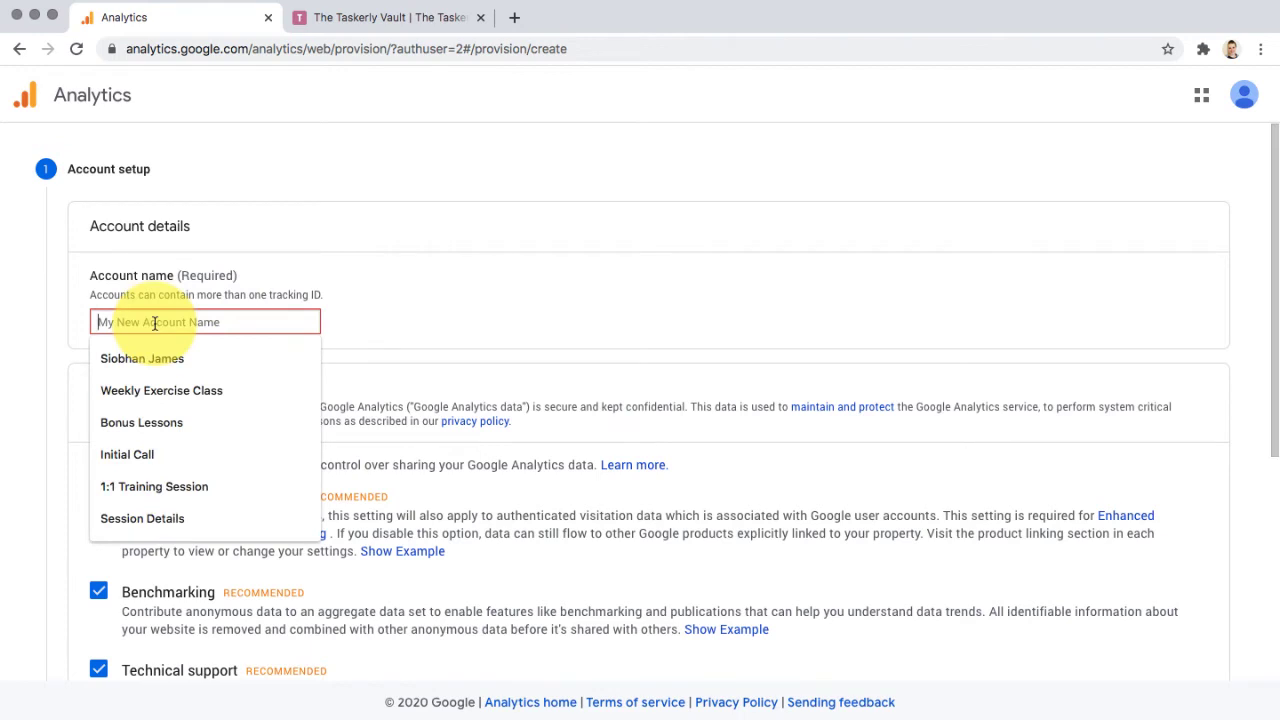
key("Escape")
type("CourseUp")
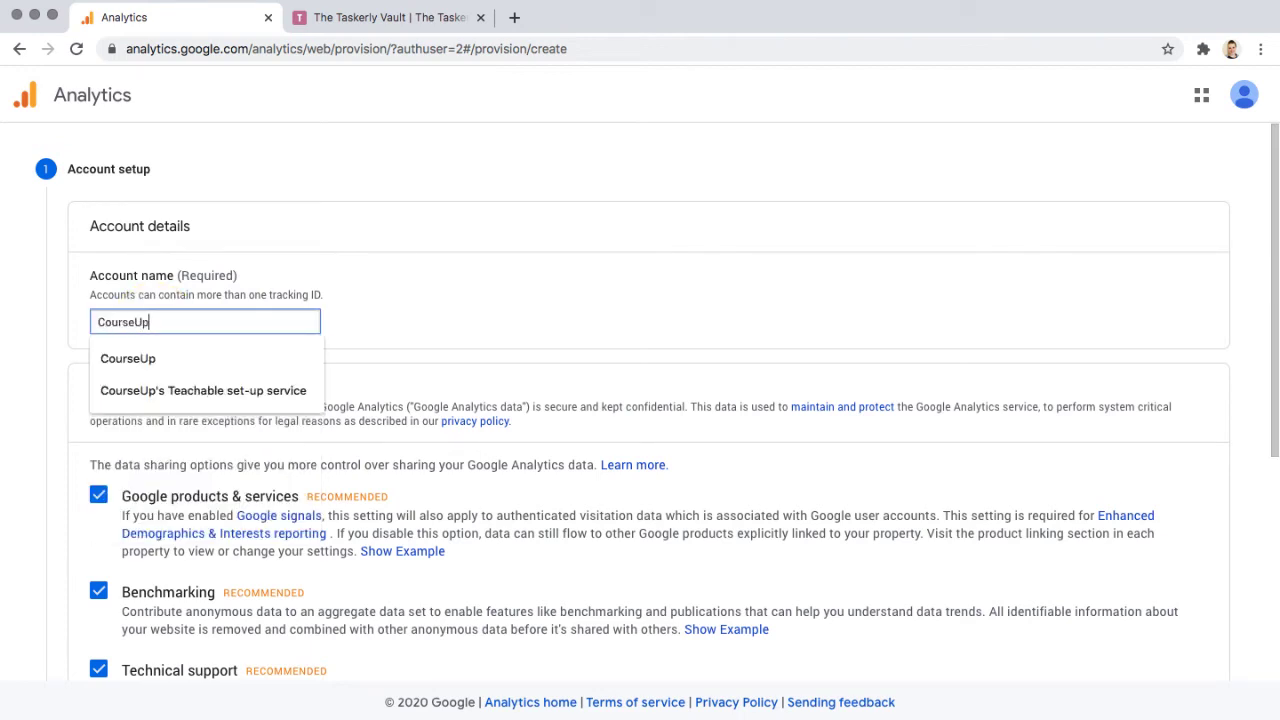
left_click(425, 319)
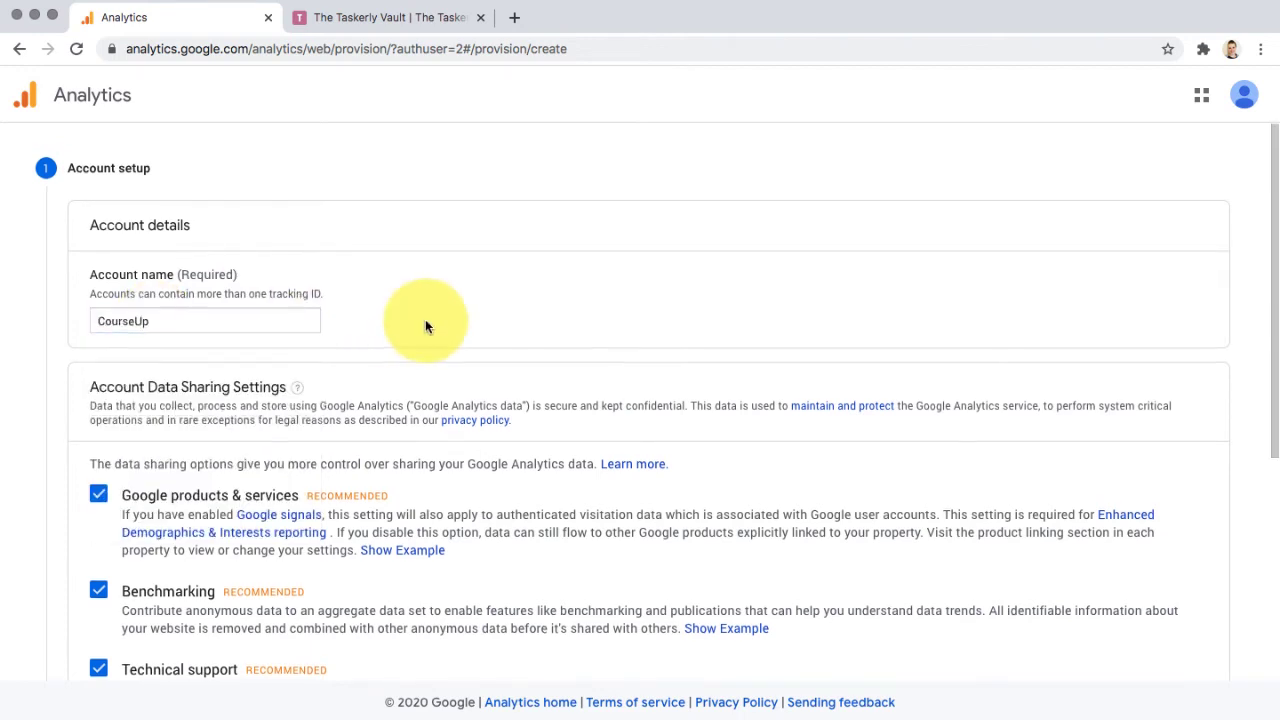
scroll(425, 319, "down", 2)
scroll(426, 327, "down", 1)
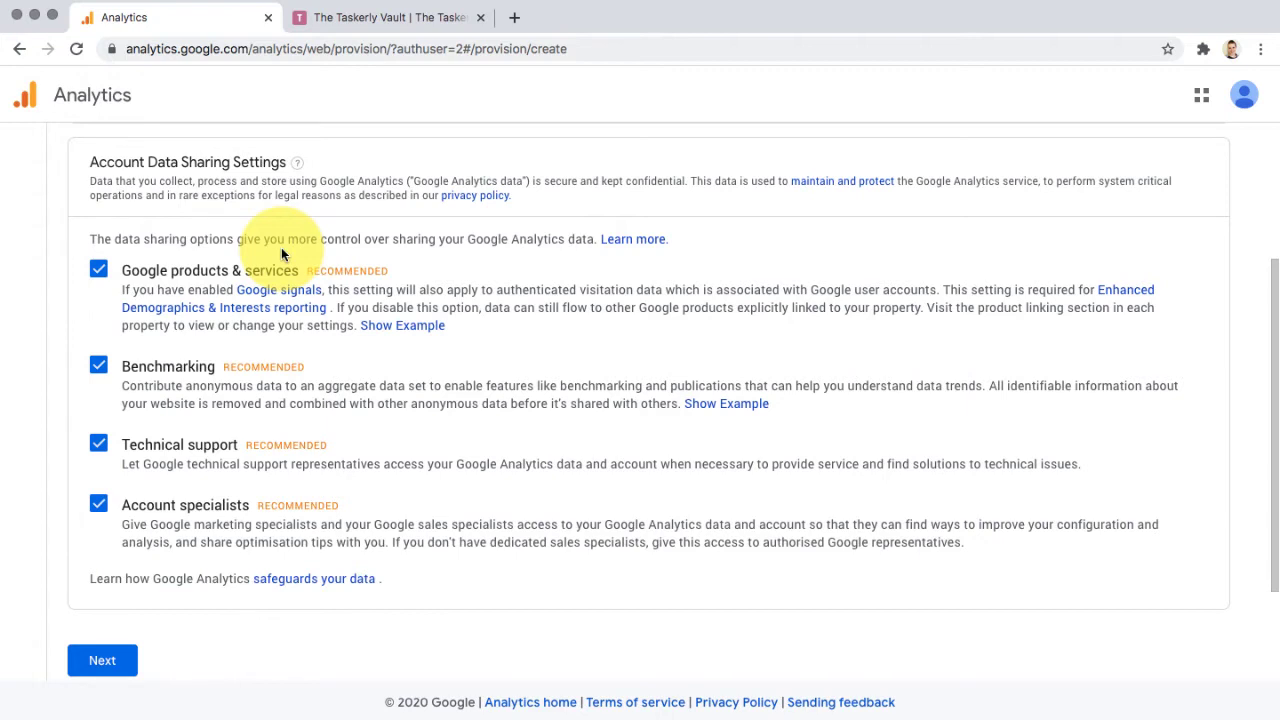
left_click(106, 663)
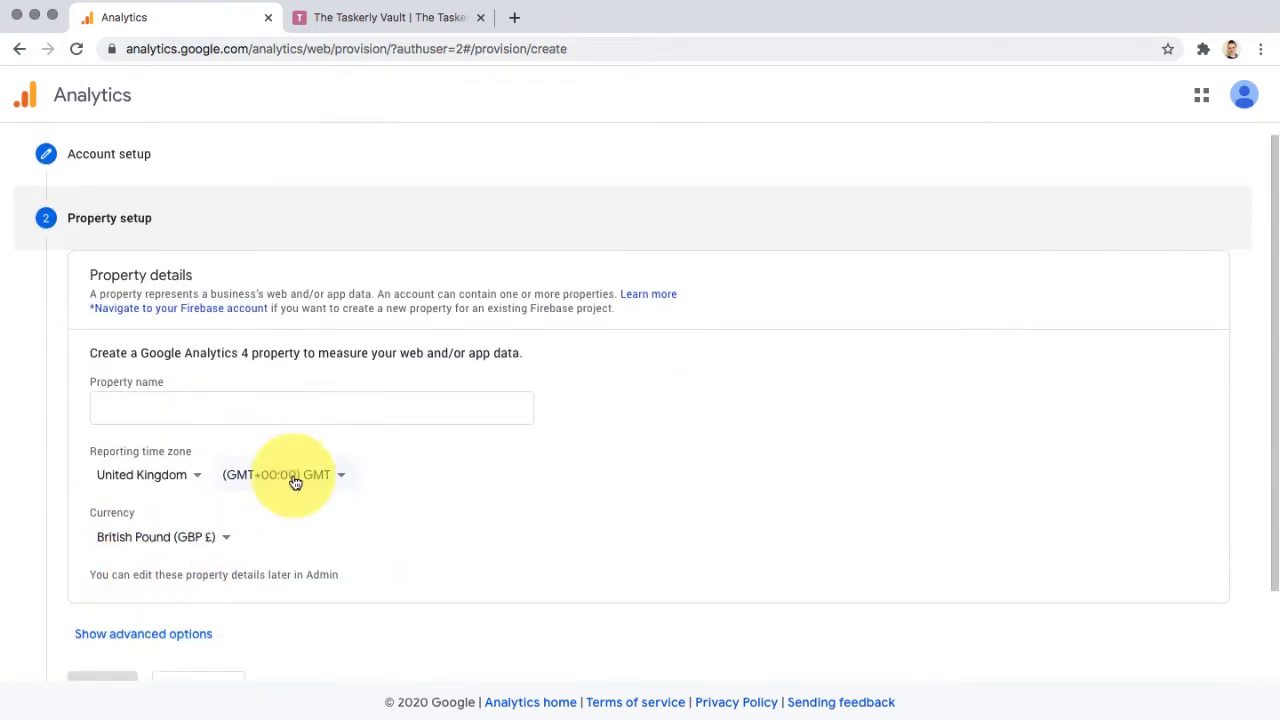
Name the property CourseUp School, keep the default time zone and currency, and continue to the business information
left_click(189, 313)
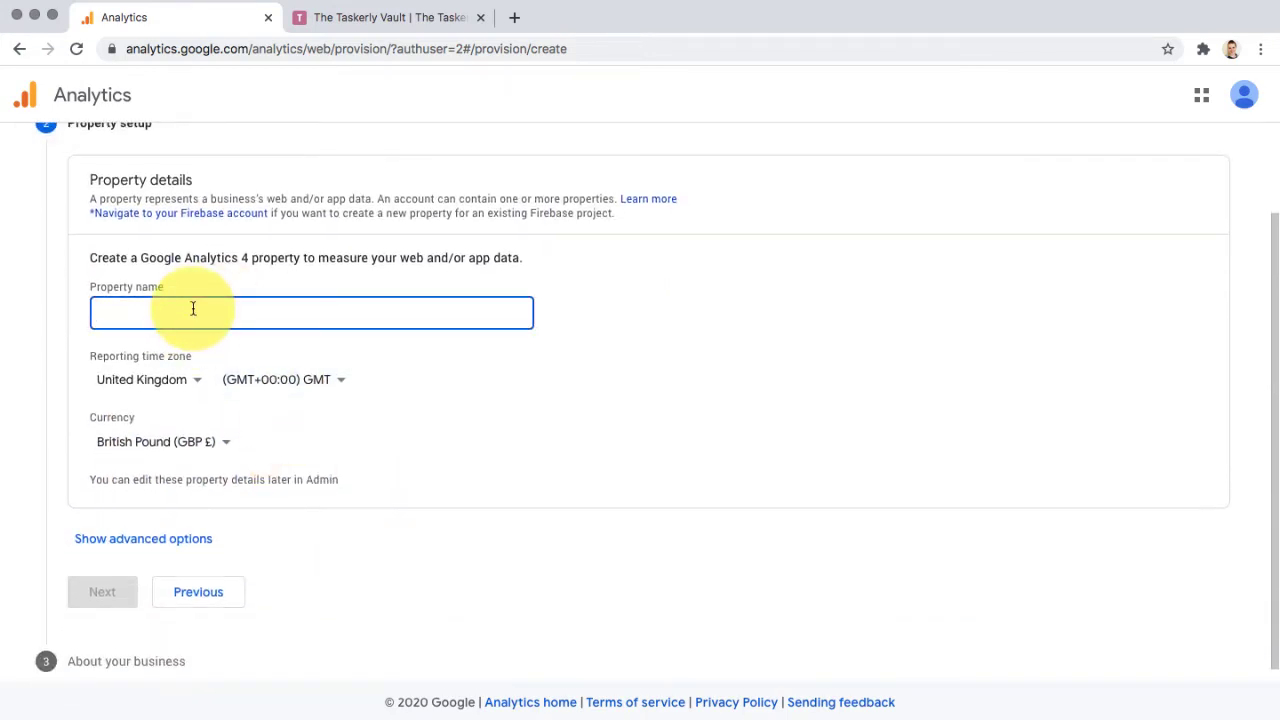
type("Course")
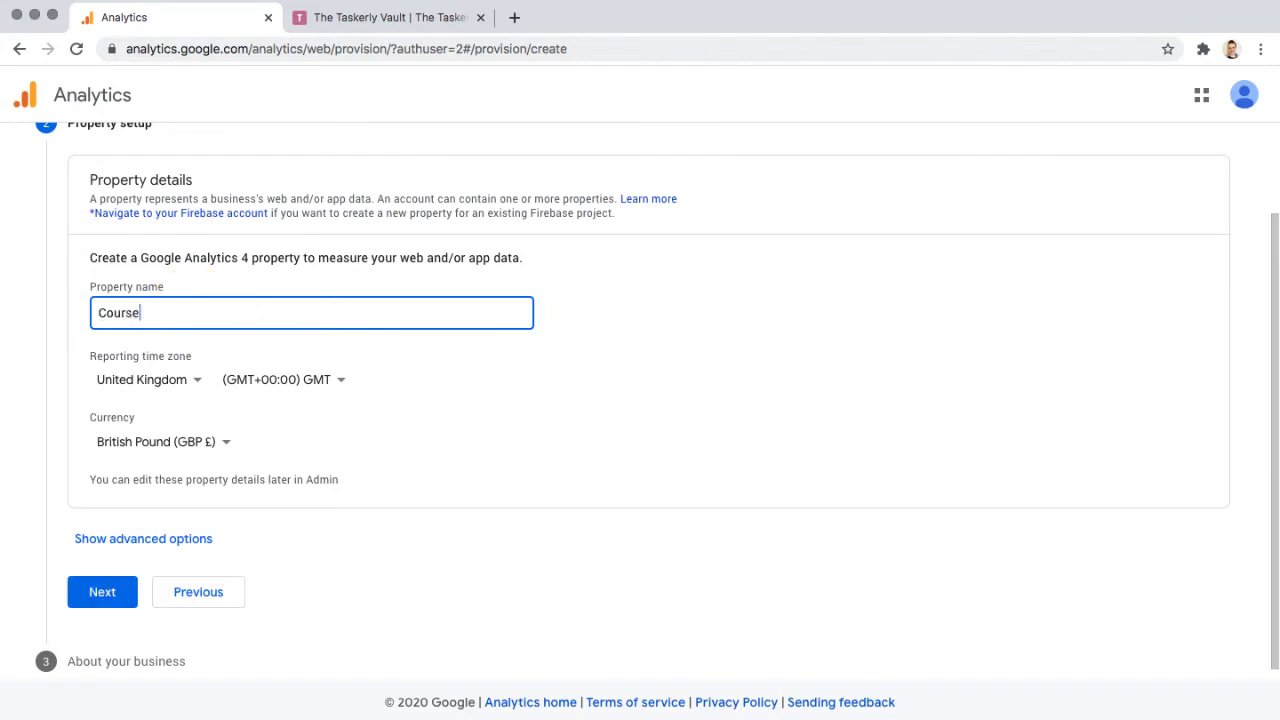
type("Up School")
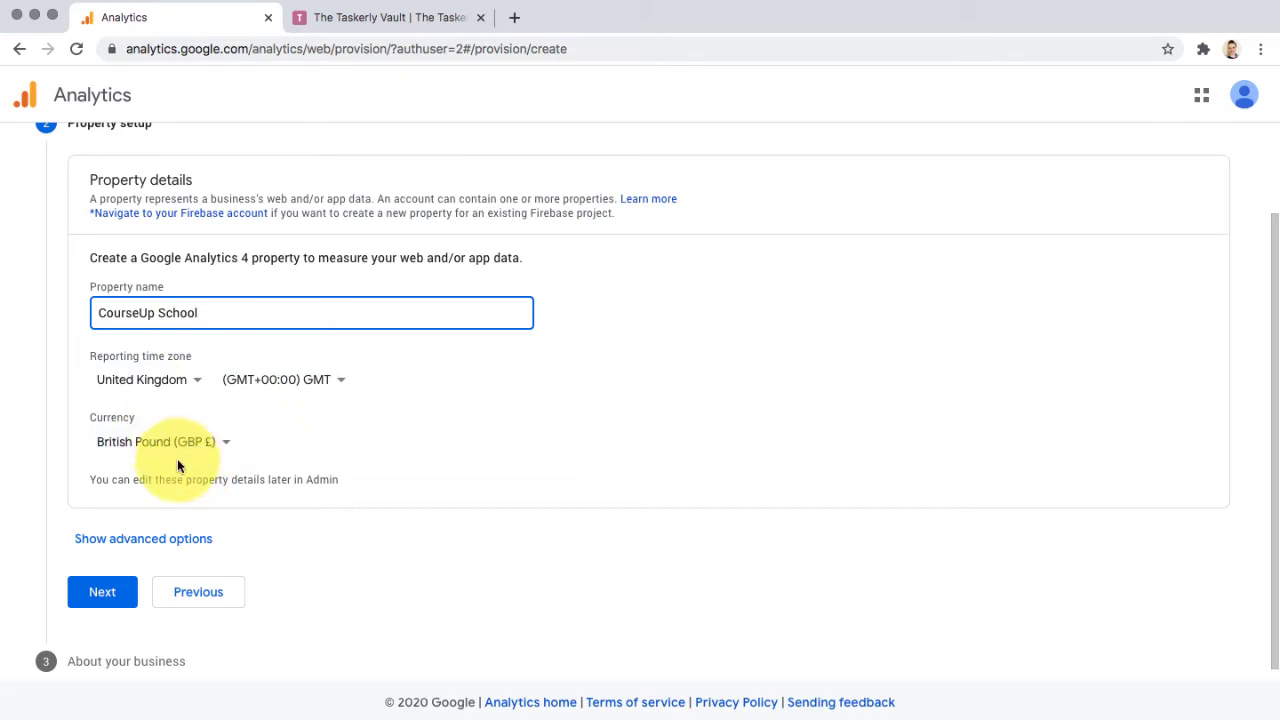
left_click(104, 592)
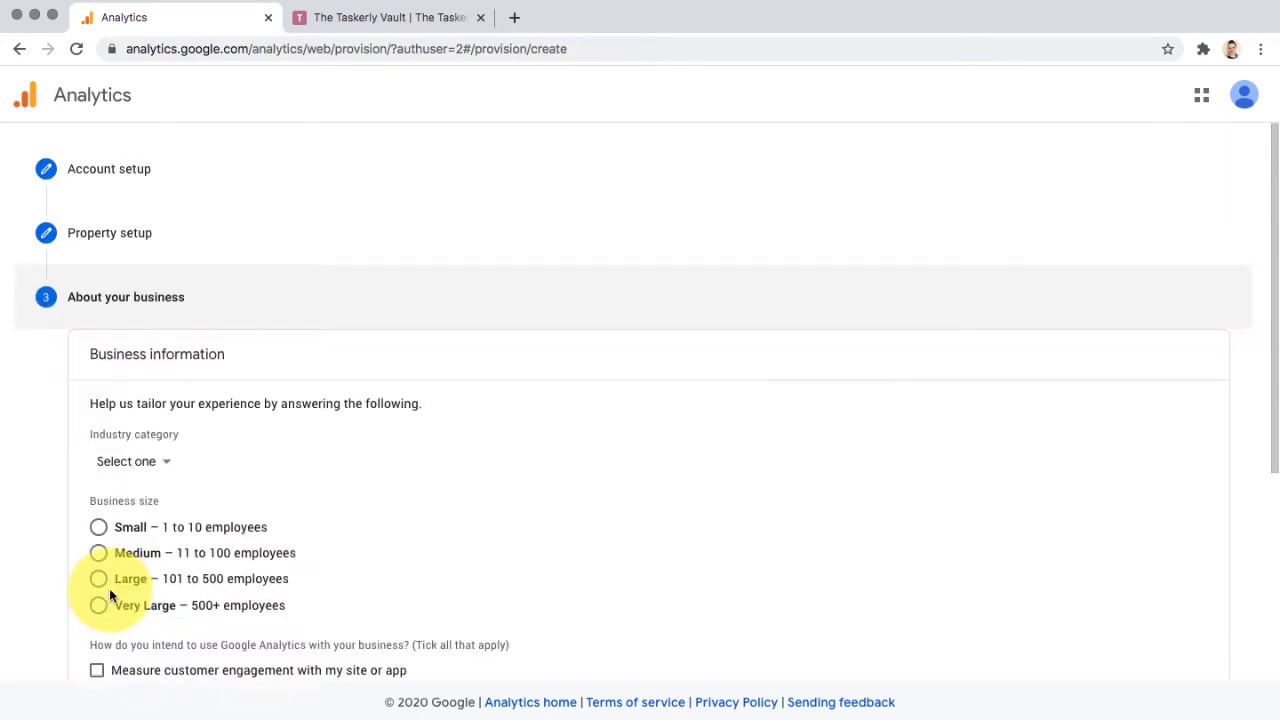
Set the business information to Business & industrial, Small size and measuring customer engagement with the site or app, and create the account
scroll(354, 480, "down", 3)
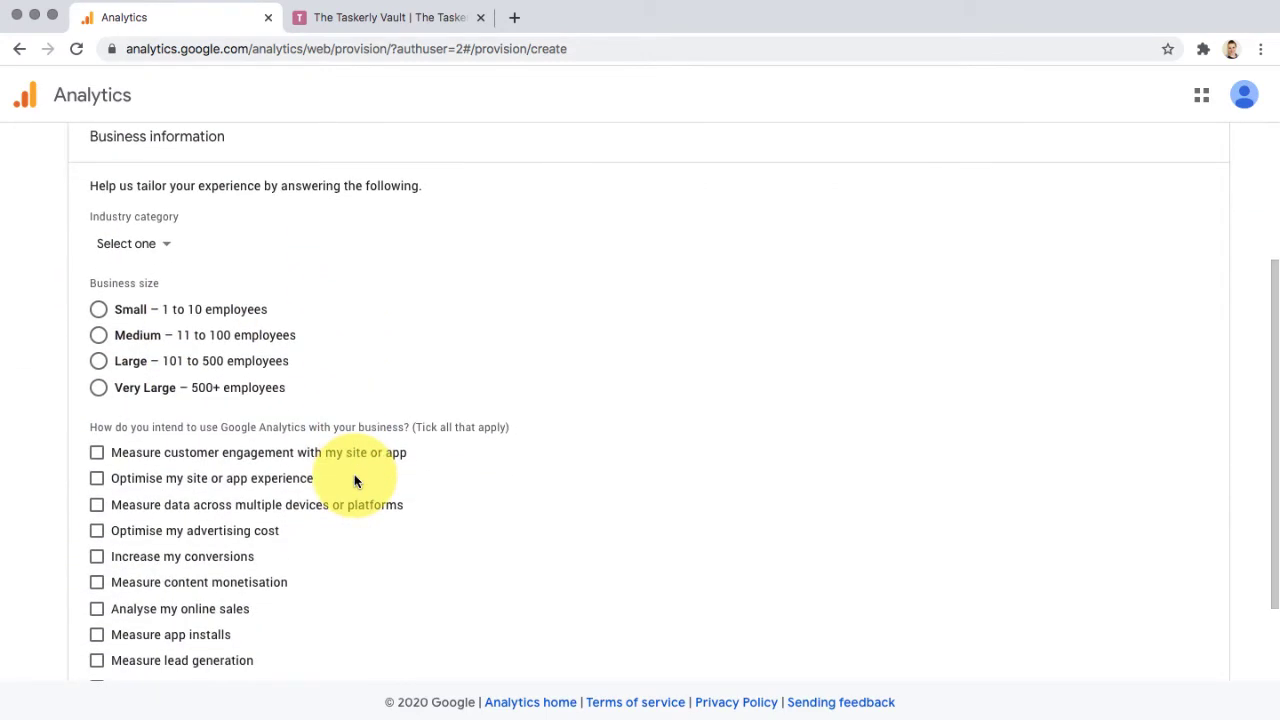
scroll(354, 480, "up", 1)
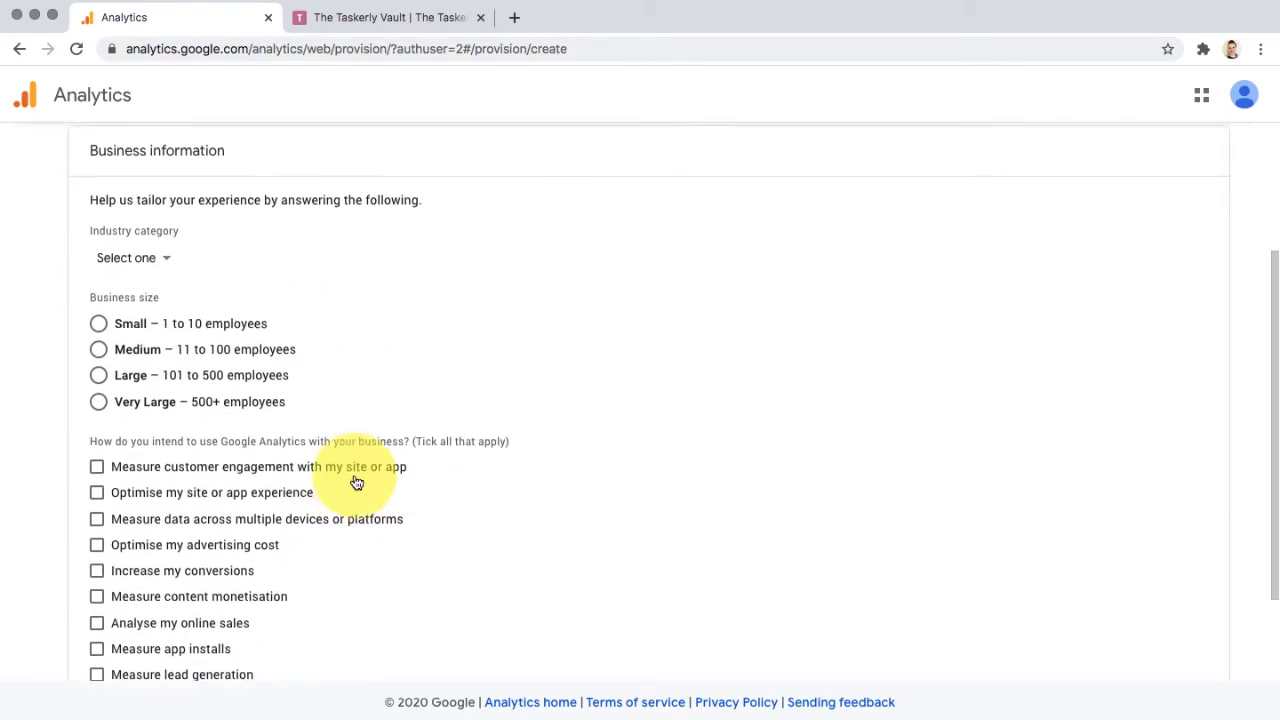
left_click(137, 260)
left_click(186, 460)
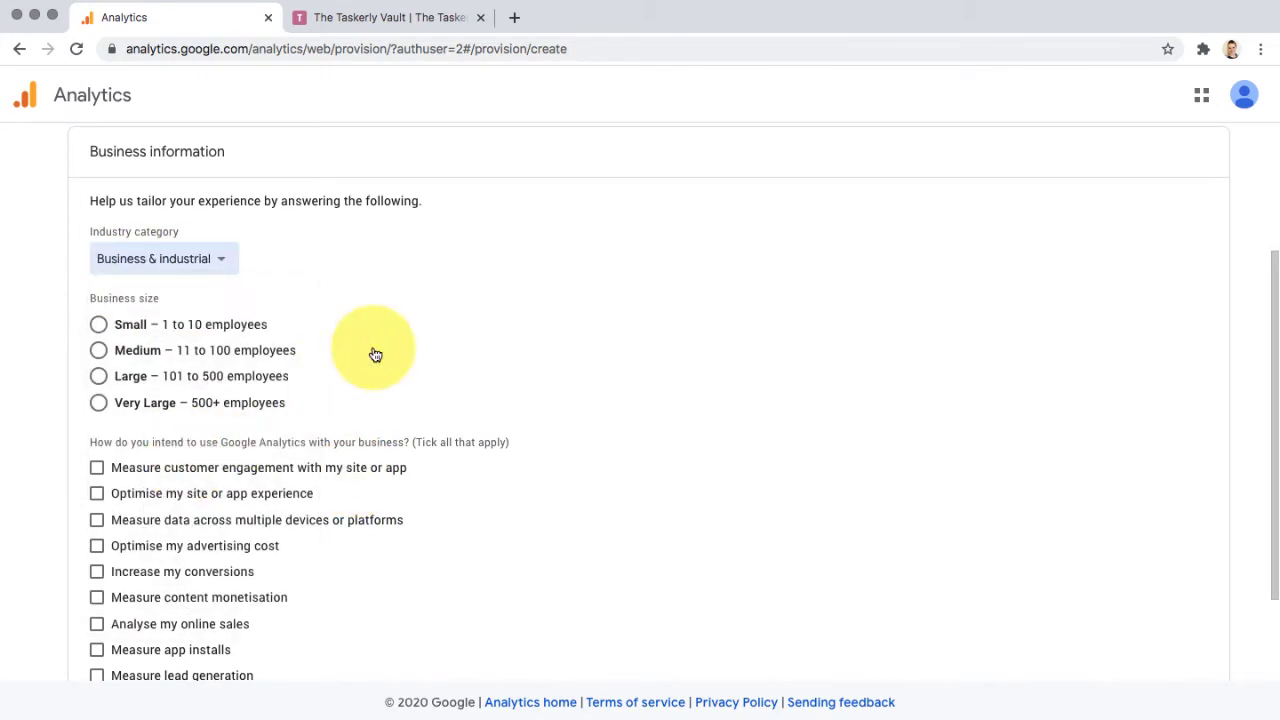
scroll(375, 355, "down", 1)
left_click(200, 254)
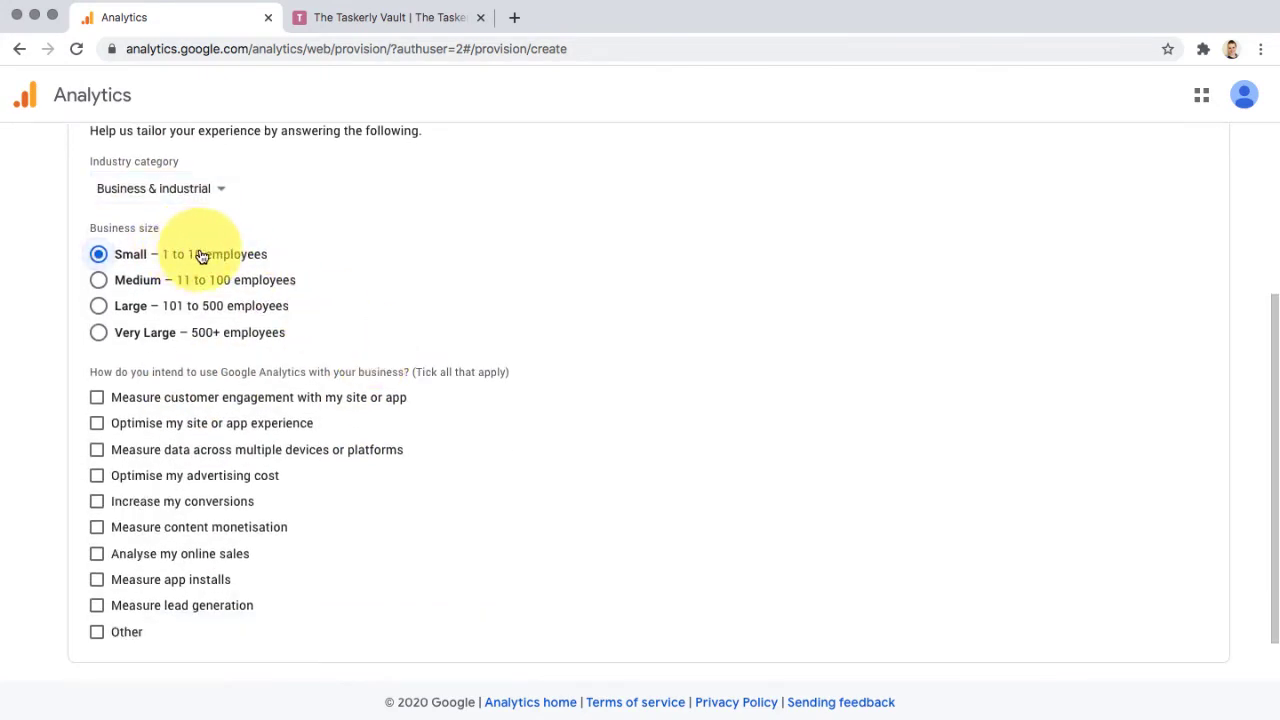
scroll(200, 256, "down", 1)
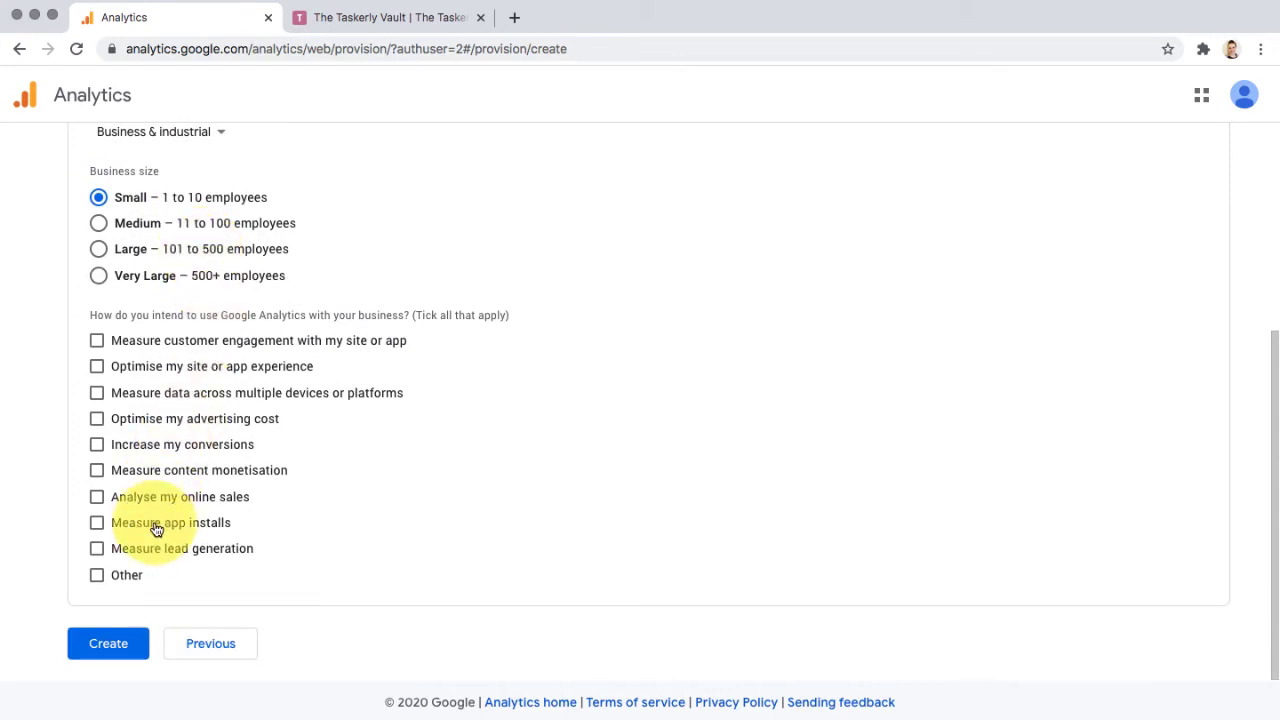
left_click(250, 345)
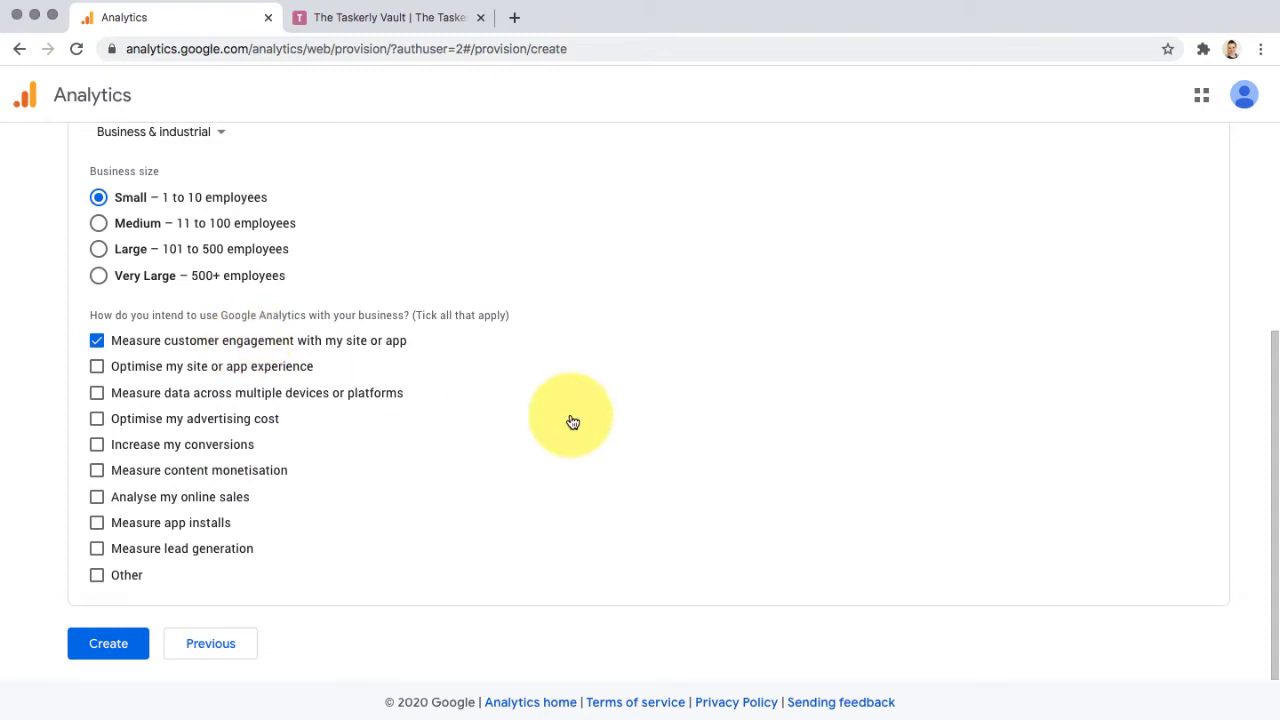
left_click(112, 645)
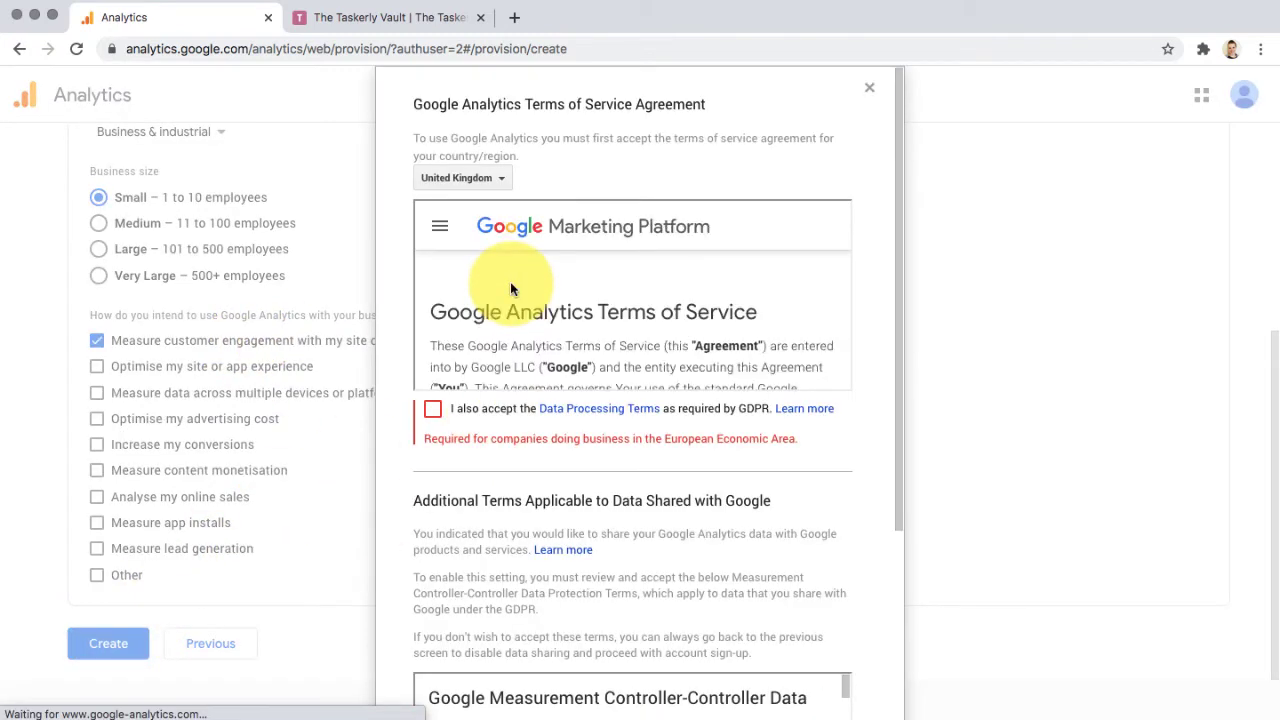
Accept the Terms of Service with both data processing and data protection terms, and opt out of all email communications
left_click(433, 413)
scroll(399, 430, "down", 5)
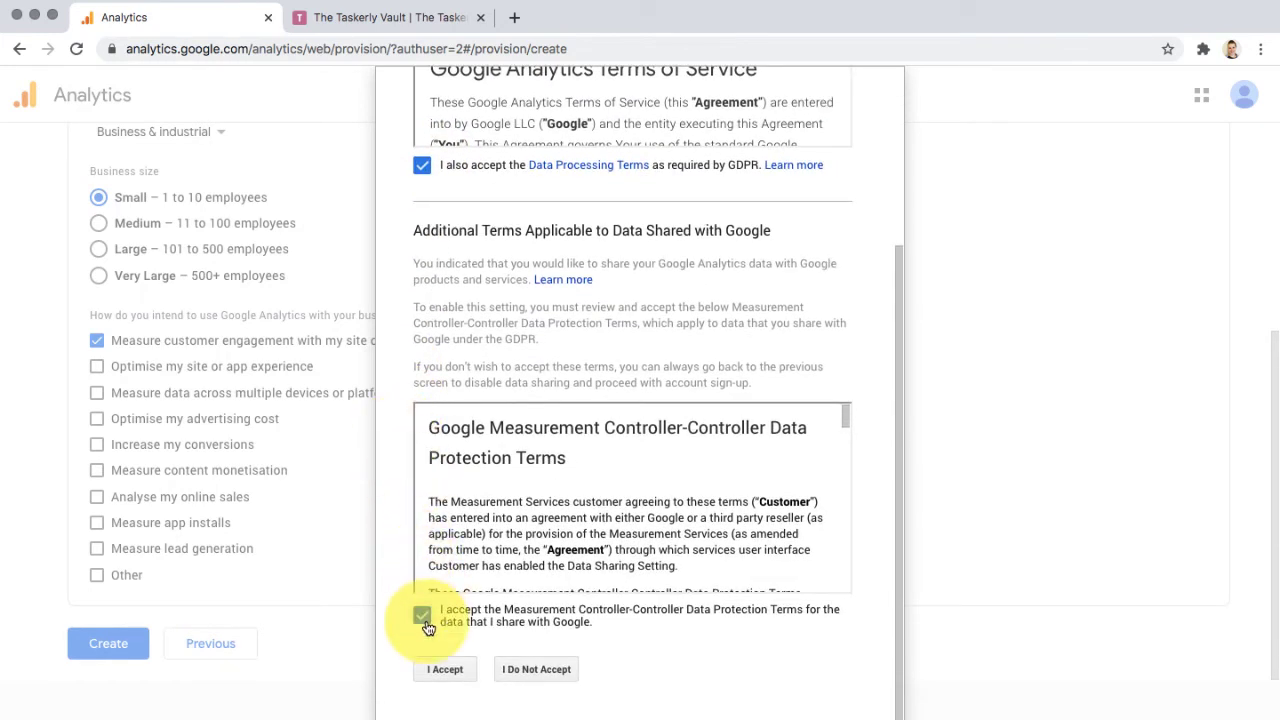
left_click(424, 620)
left_click(445, 670)
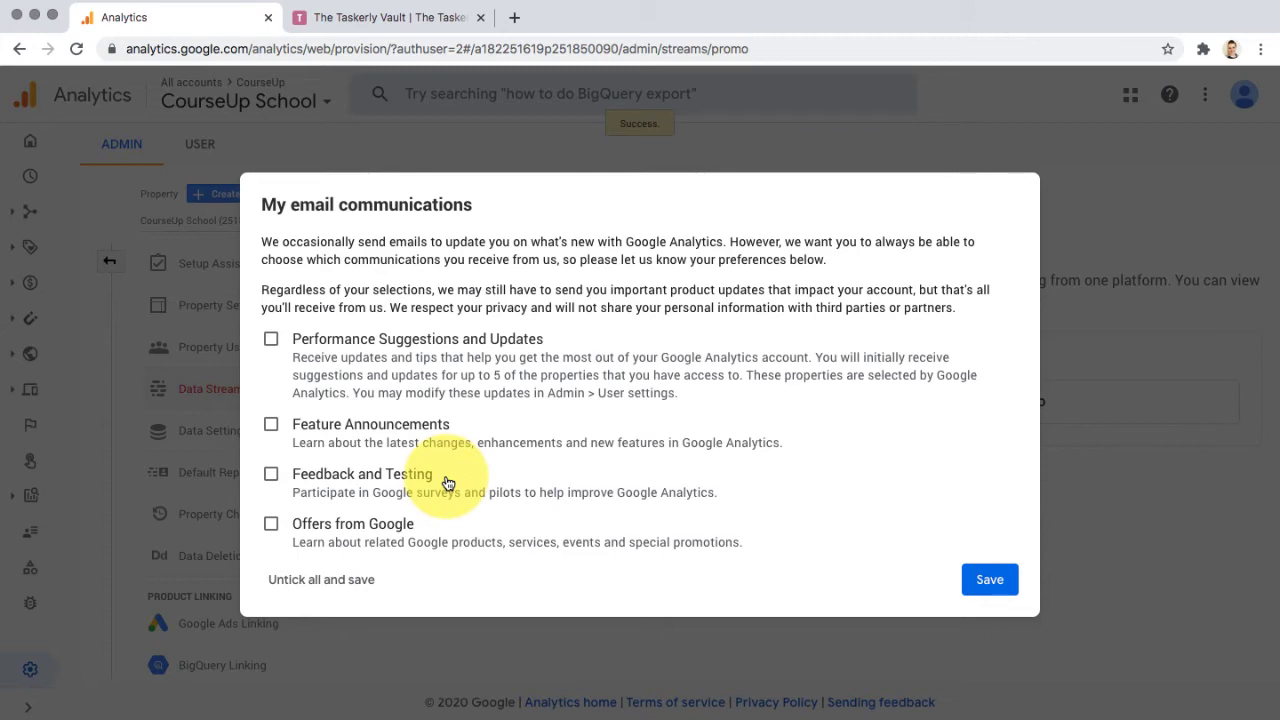
left_click(304, 582)
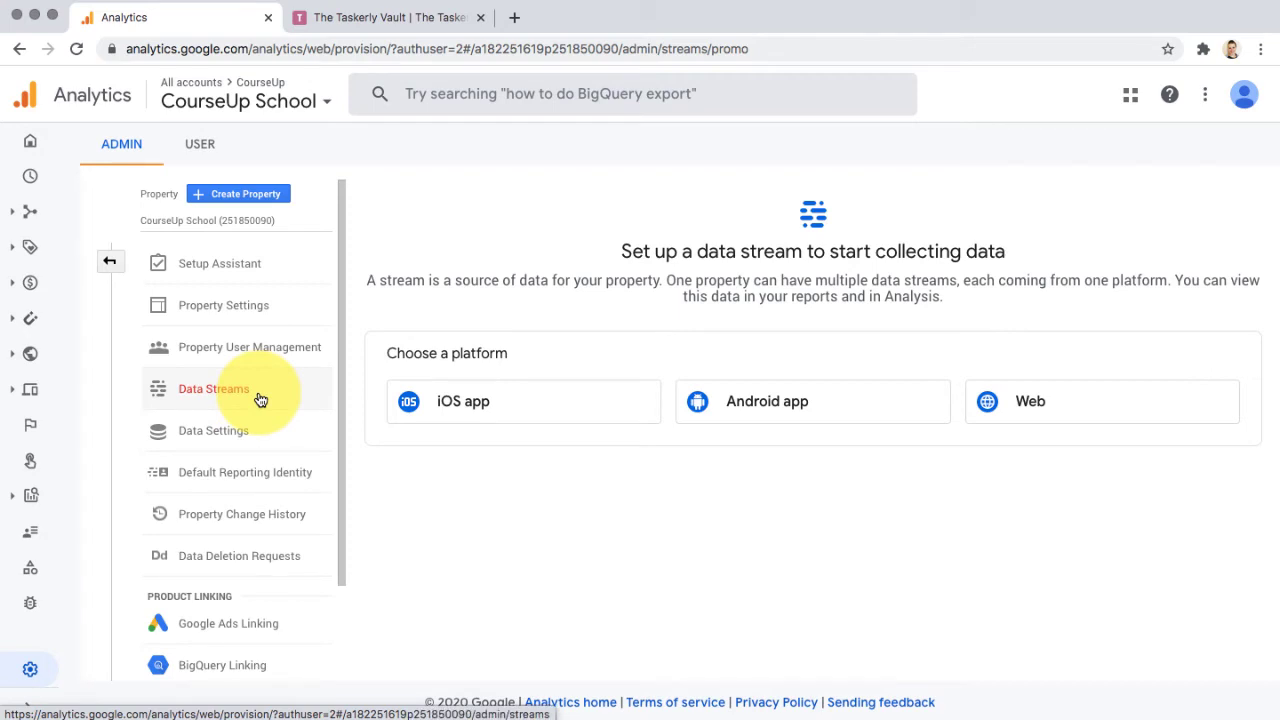
Begin setting up a Web data stream and copy the web address of The Taskerly Vault school site
left_click(1040, 403)
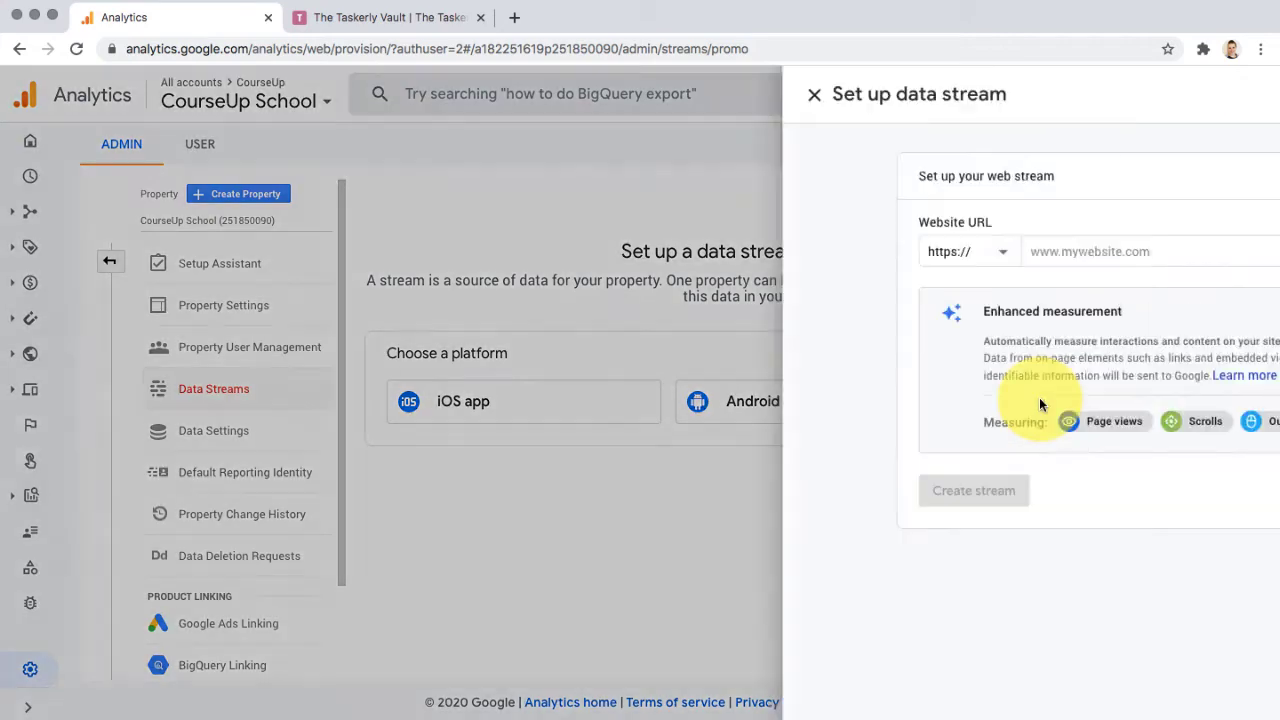
left_click(410, 250)
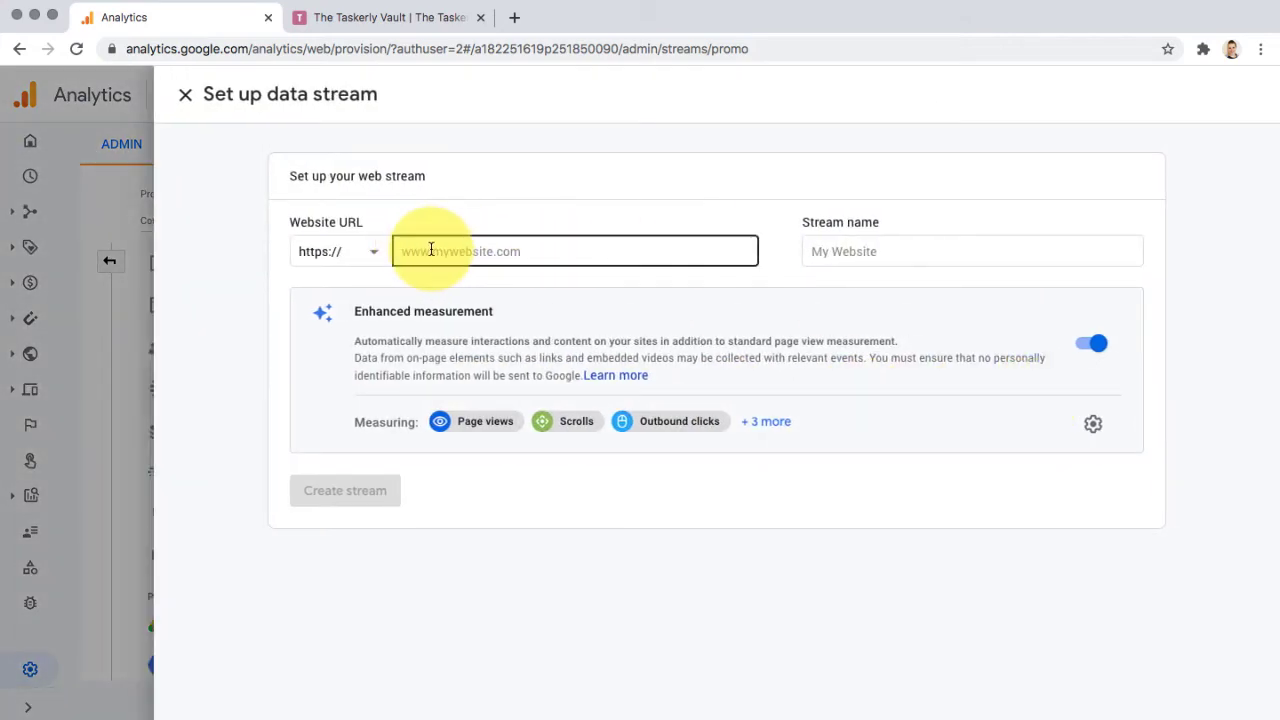
left_click(360, 17)
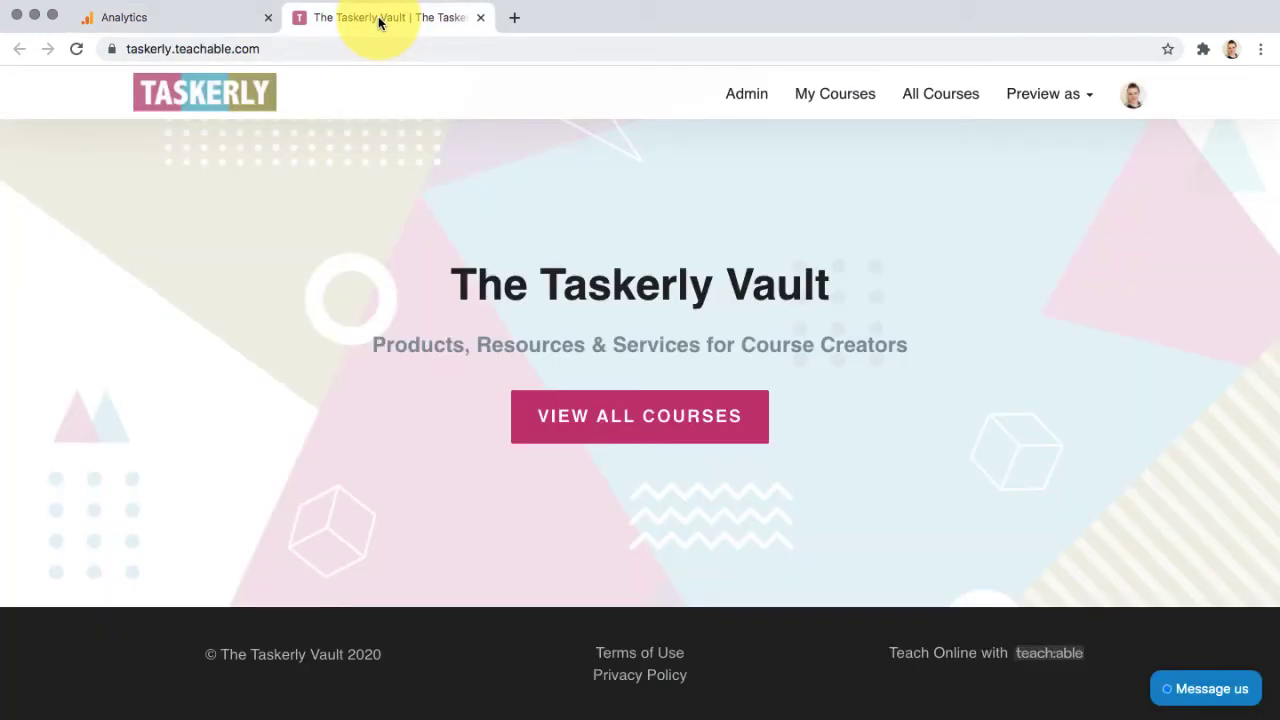
left_click(266, 48)
key("super+c")
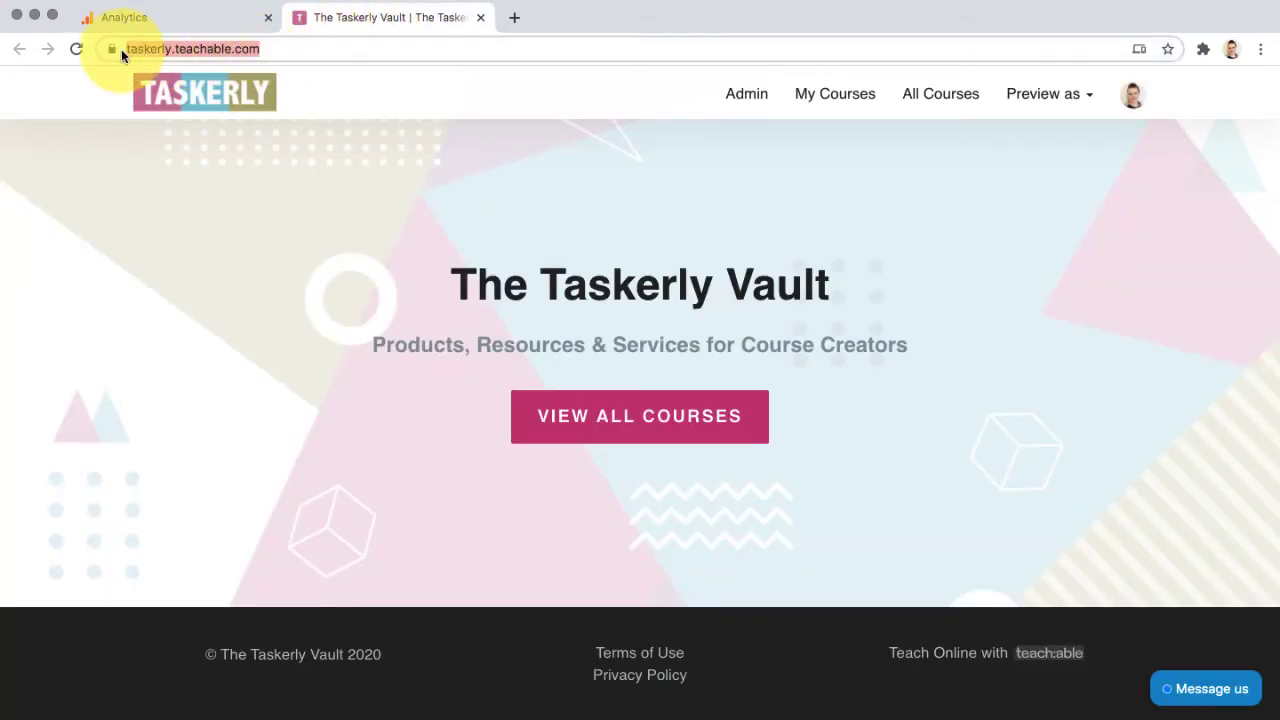
left_click(204, 22)
left_click(458, 245)
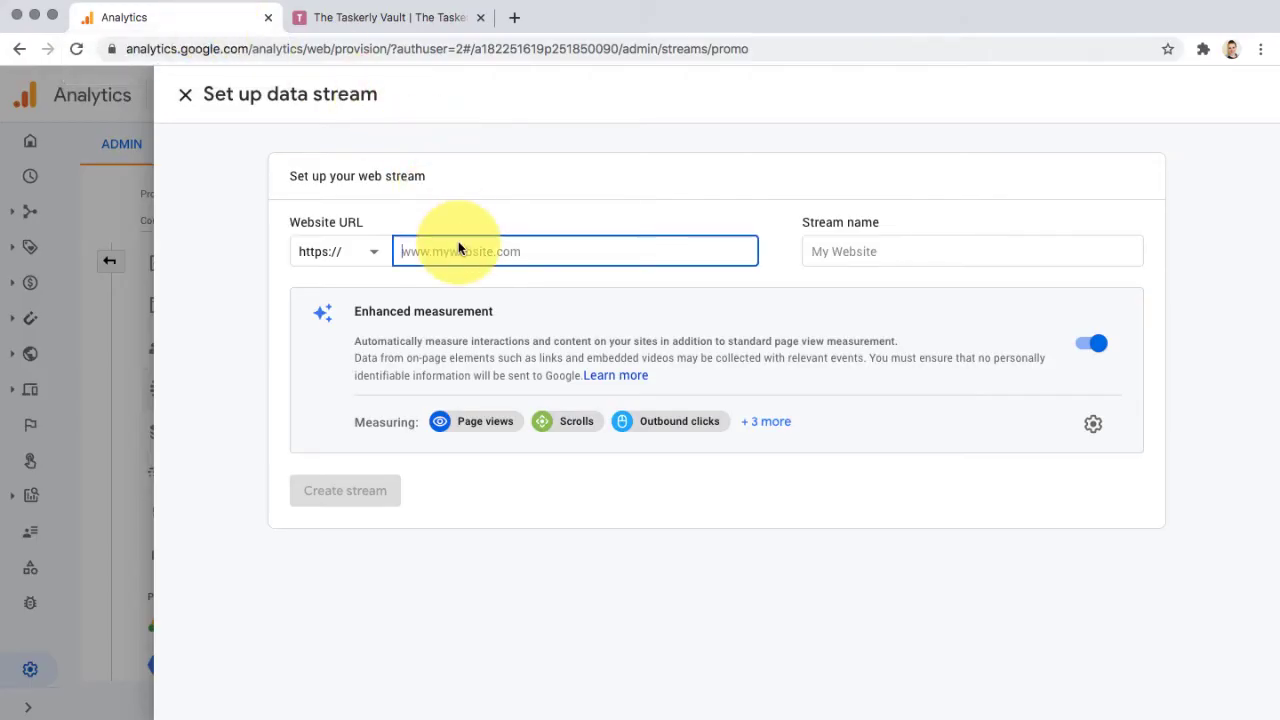
right_click(458, 245)
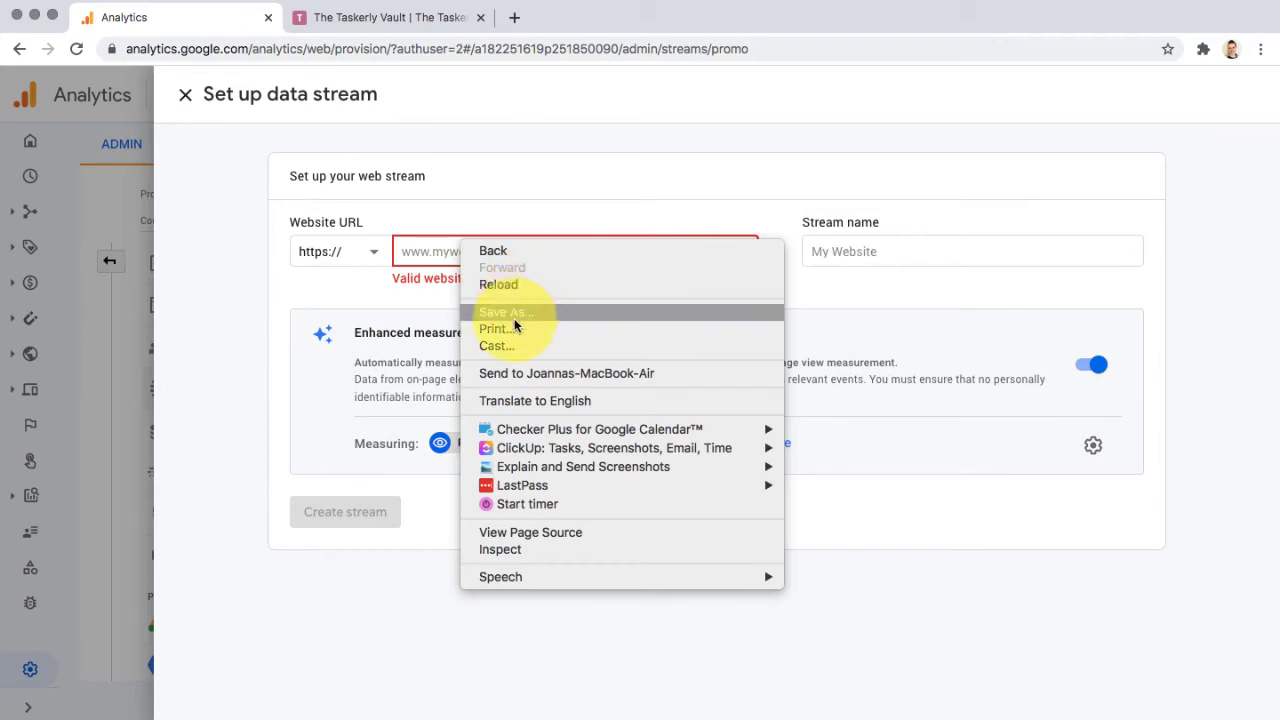
left_click(418, 251)
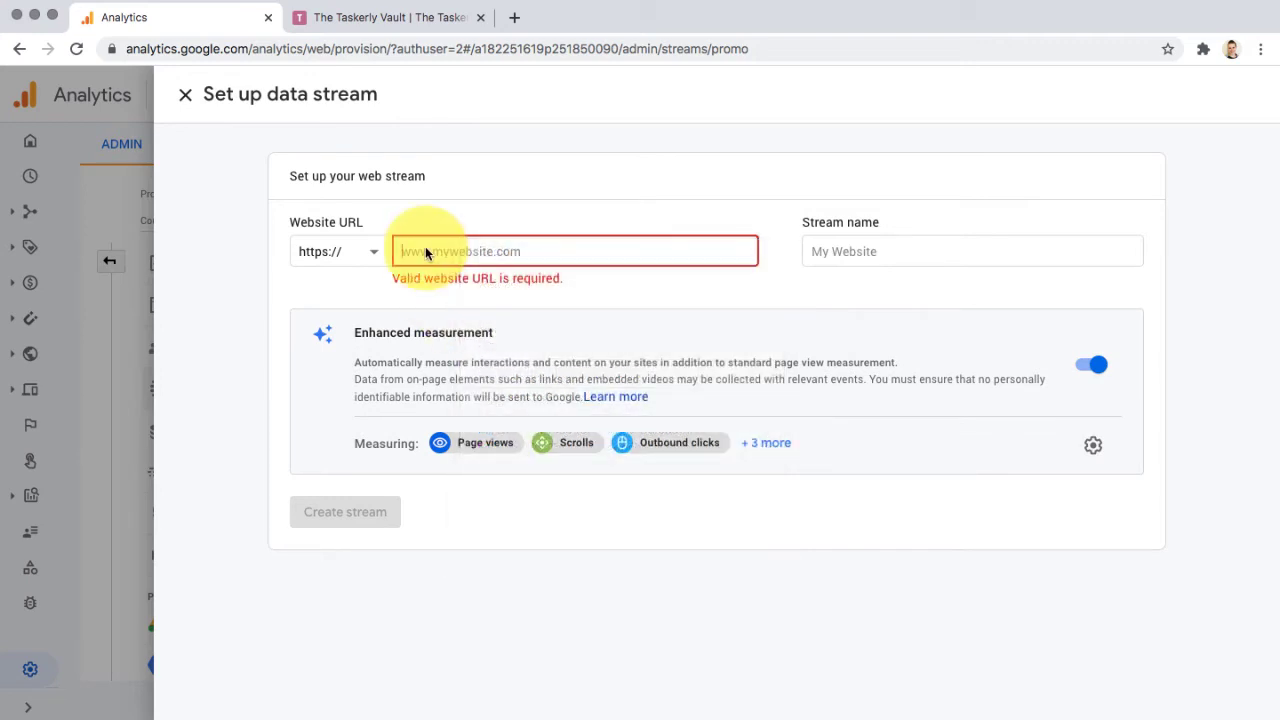
key("super+v")
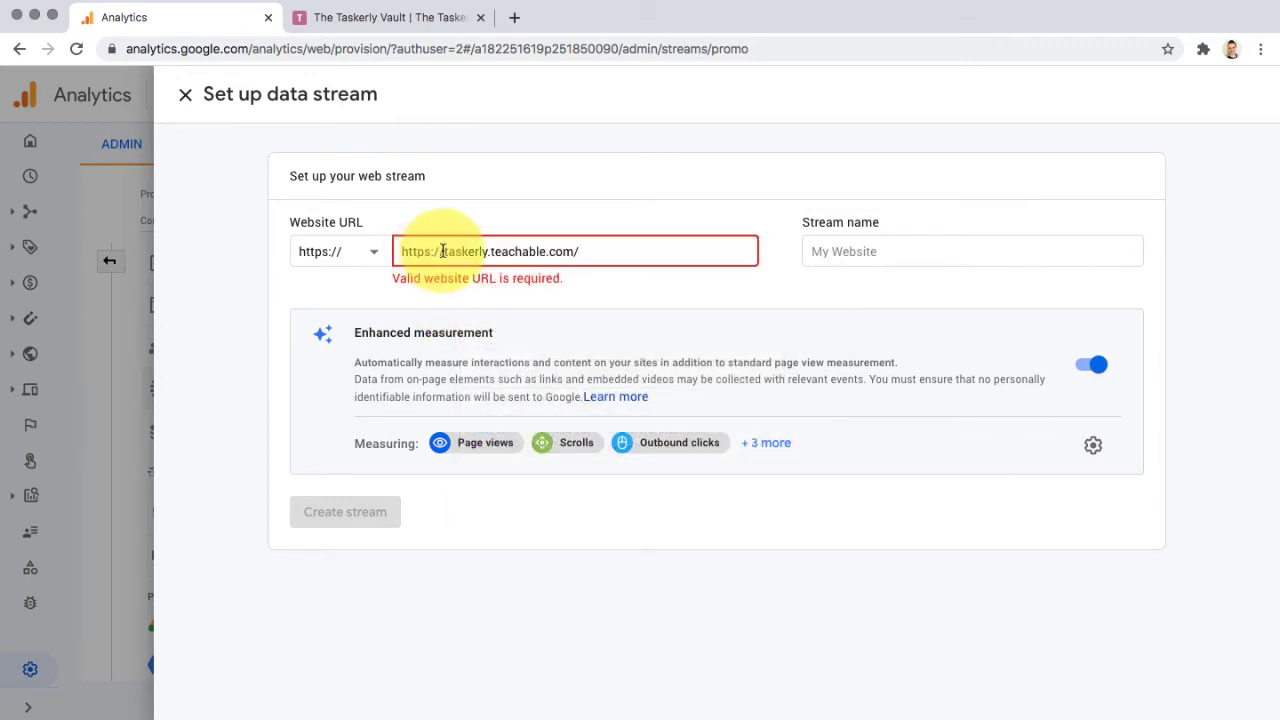
left_click_drag(443, 251, 400, 249)
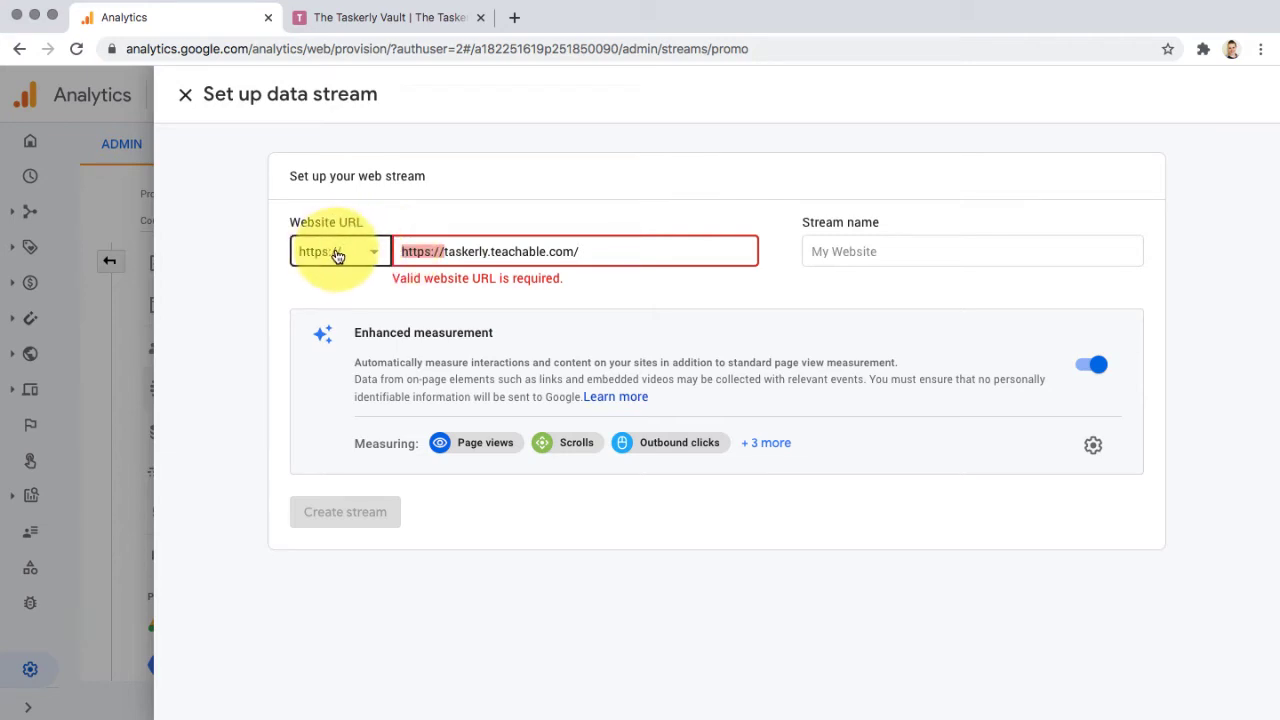
key("BackSpace")
left_click(563, 252)
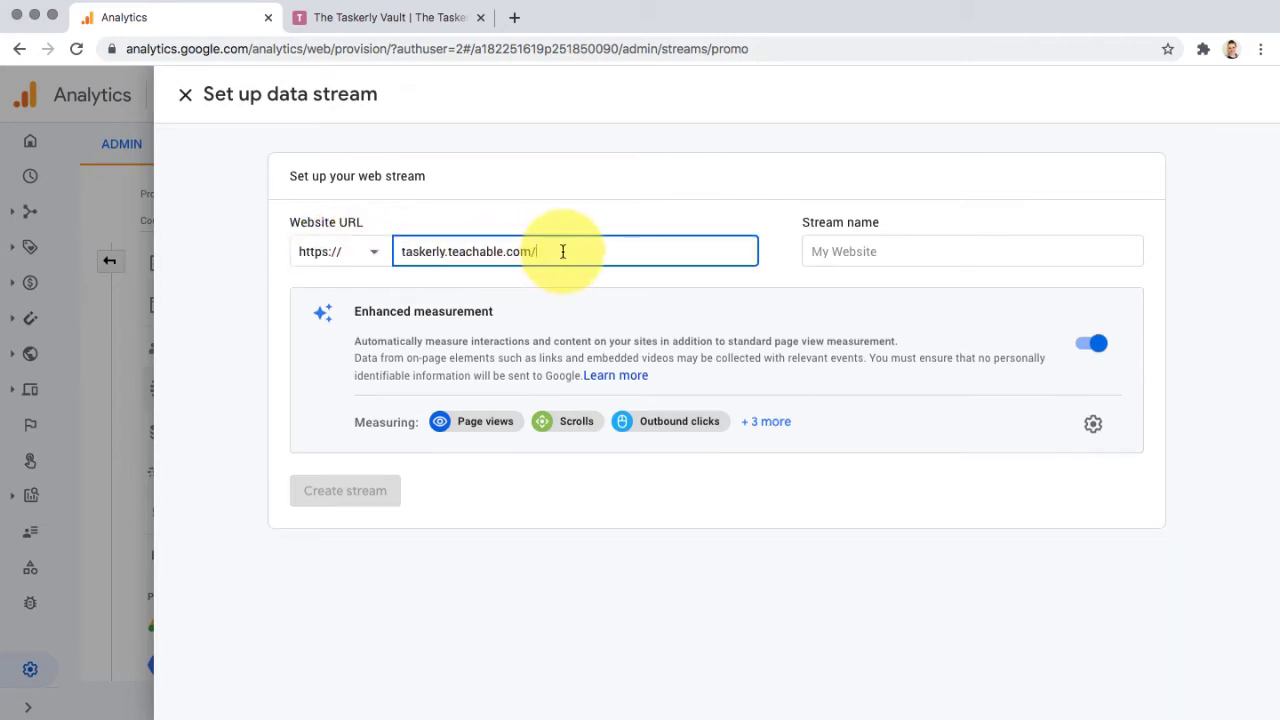
key("BackSpace")
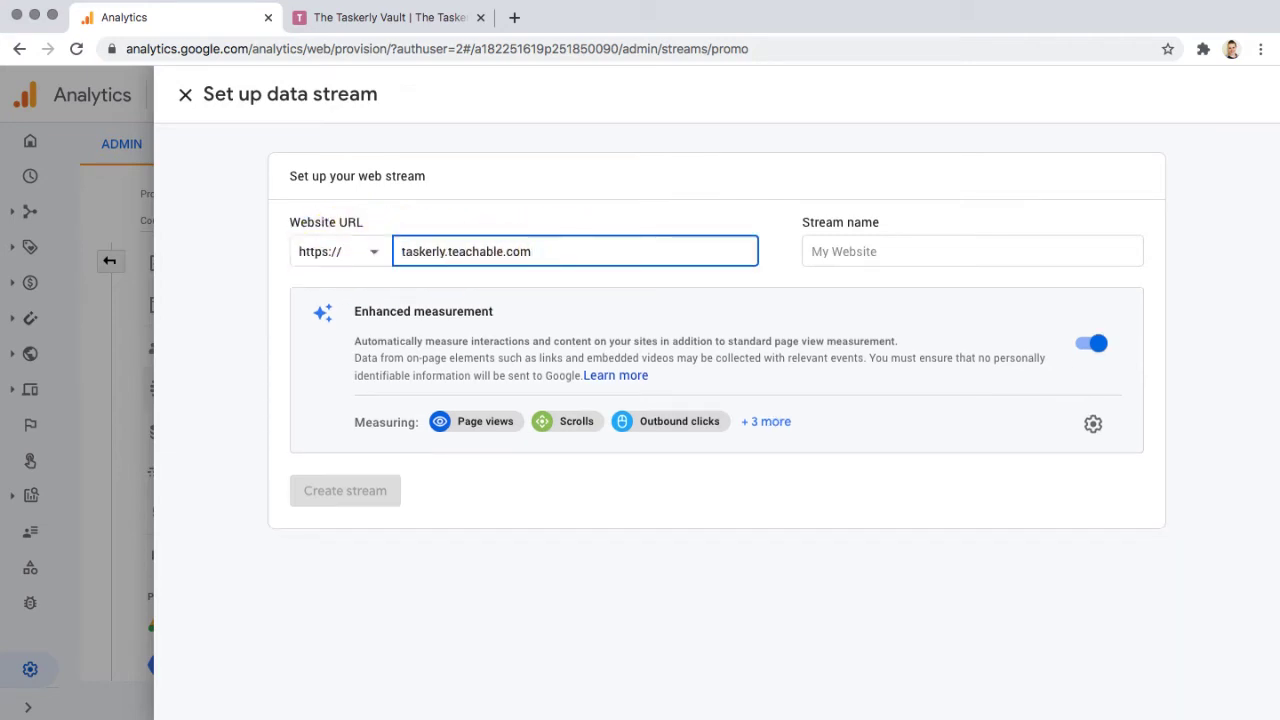
Name the stream CourseUp School and create it with enhanced measurement left on
left_click(856, 257)
type("C")
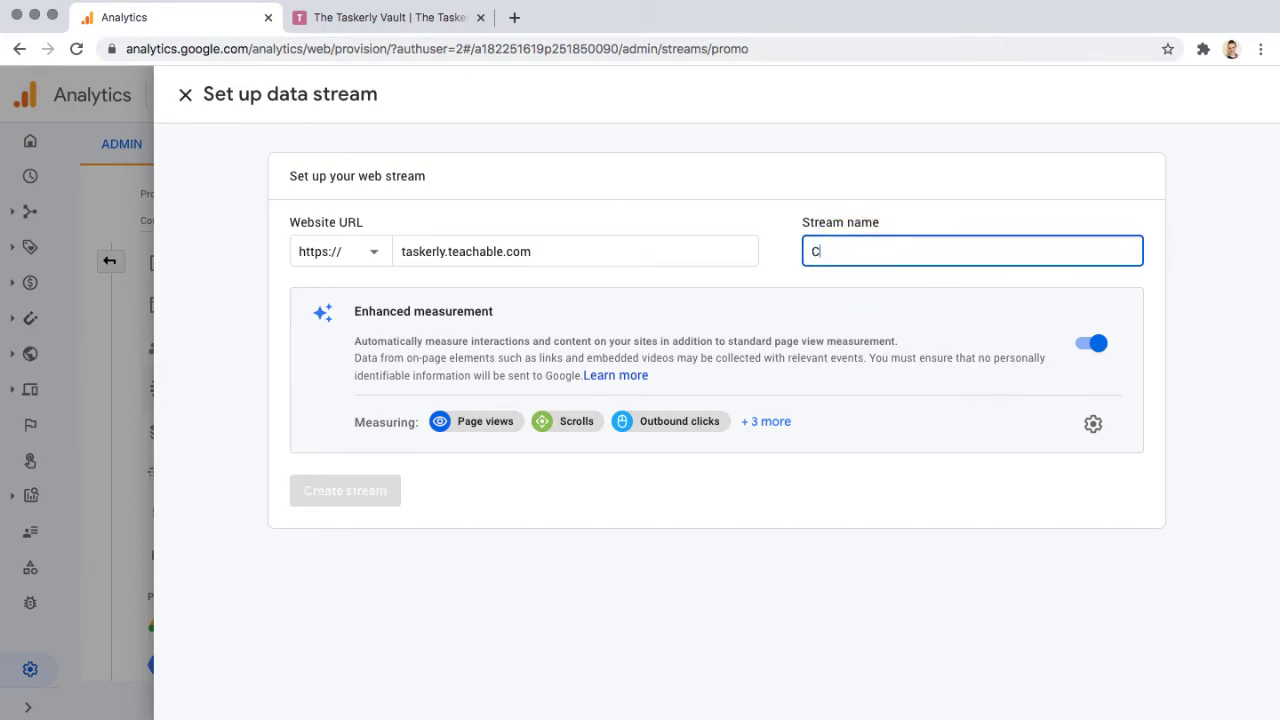
type("ourseUp Sc")
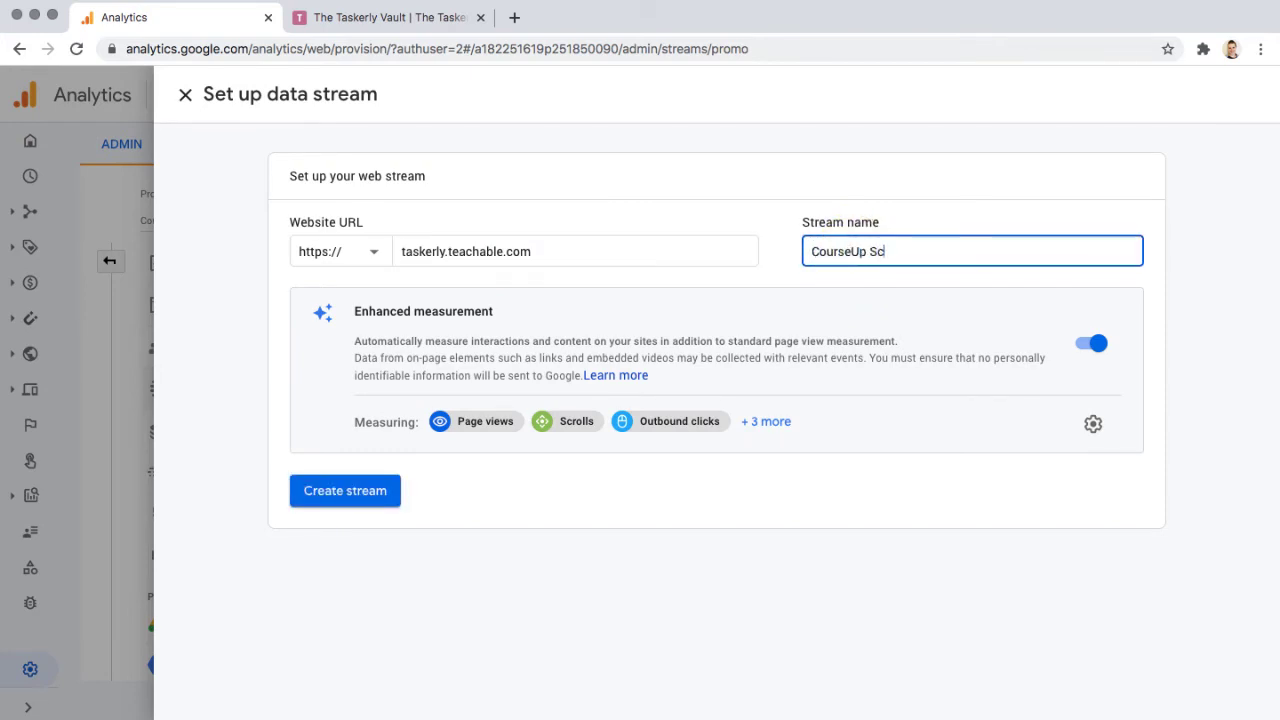
type("hool")
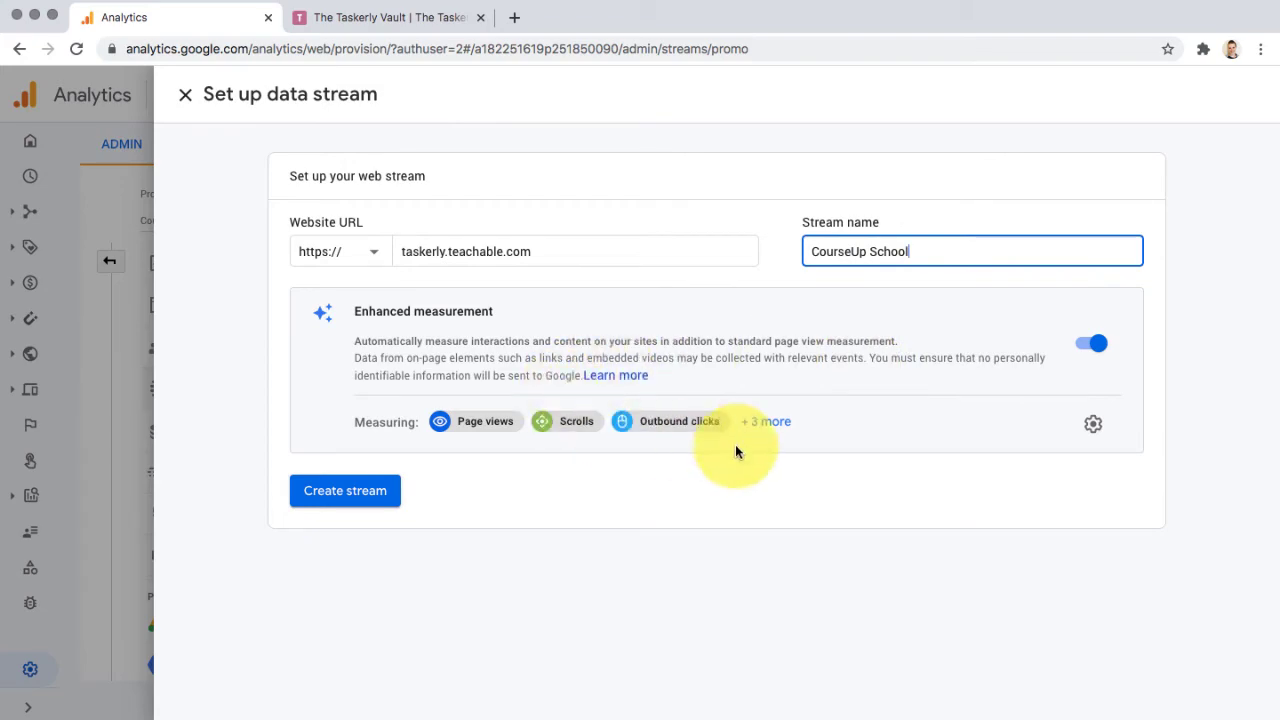
left_click(364, 494)
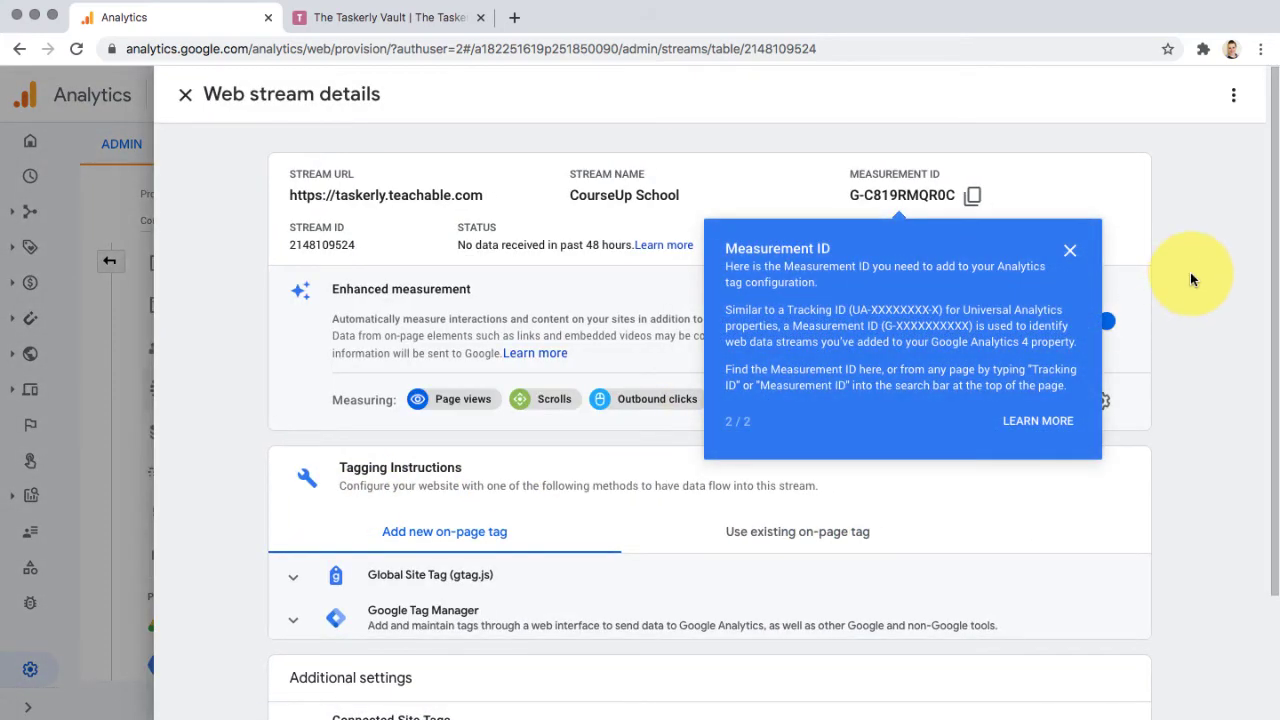
Expand the Global Site Tag (gtag.js) instructions for the new stream and copy the whole tag code
scroll(1190, 280, "down", 3)
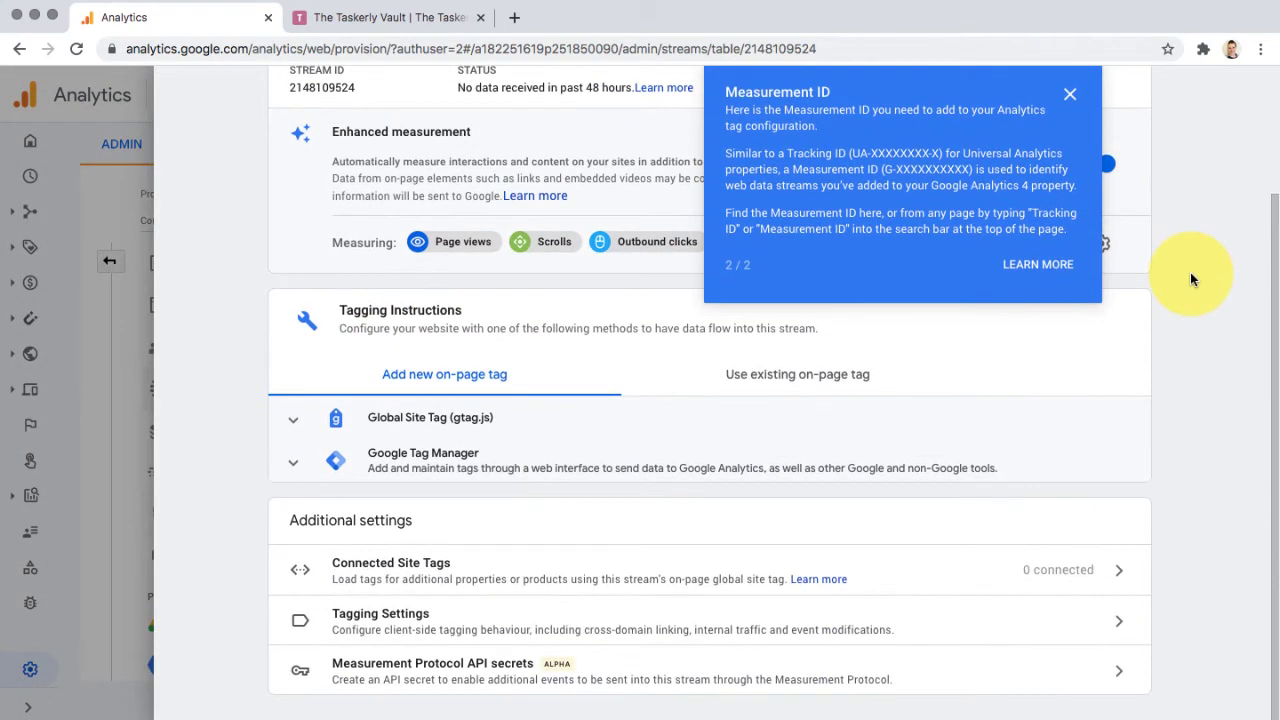
left_click(300, 425)
scroll(320, 415, "down", 1)
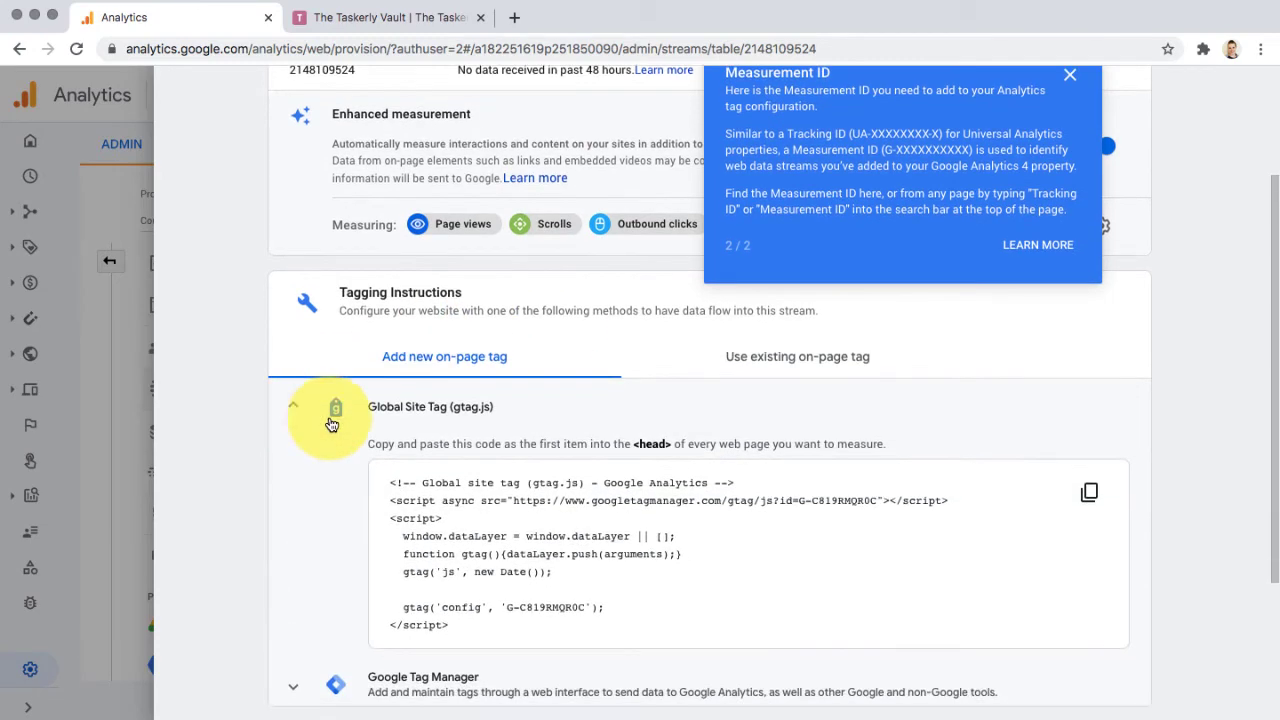
scroll(420, 425, "down", 3)
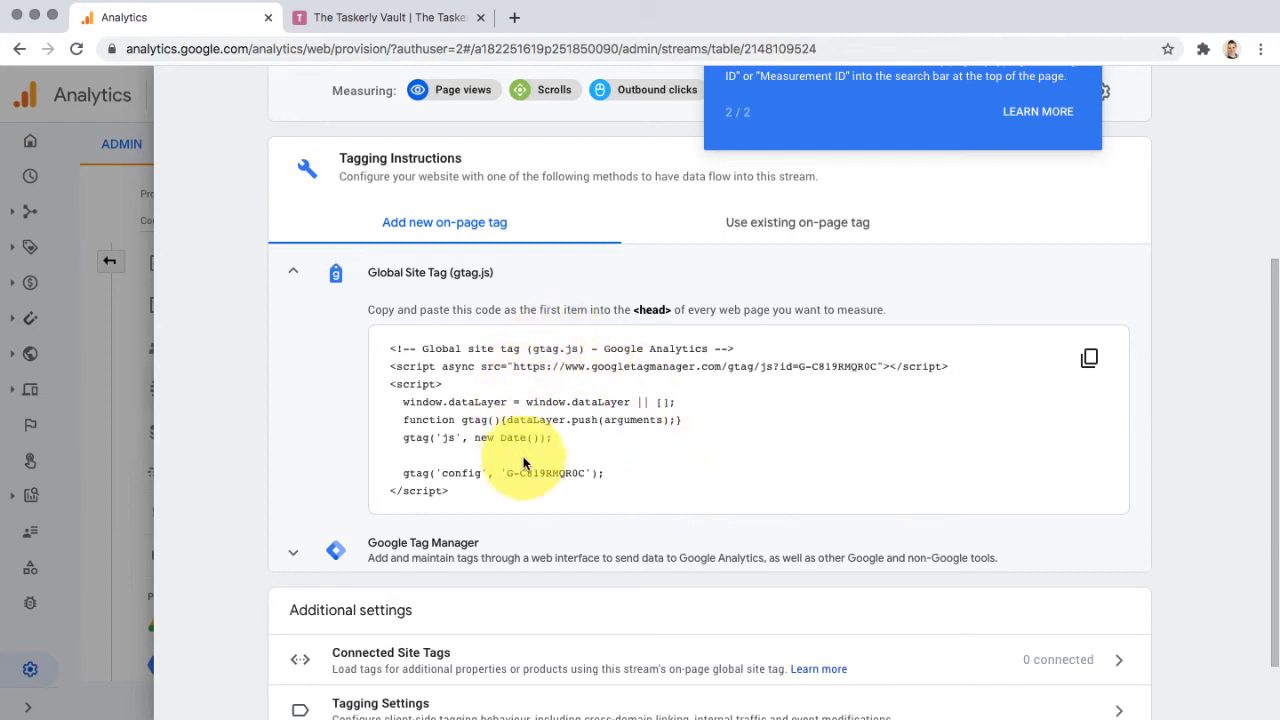
left_click(1090, 358)
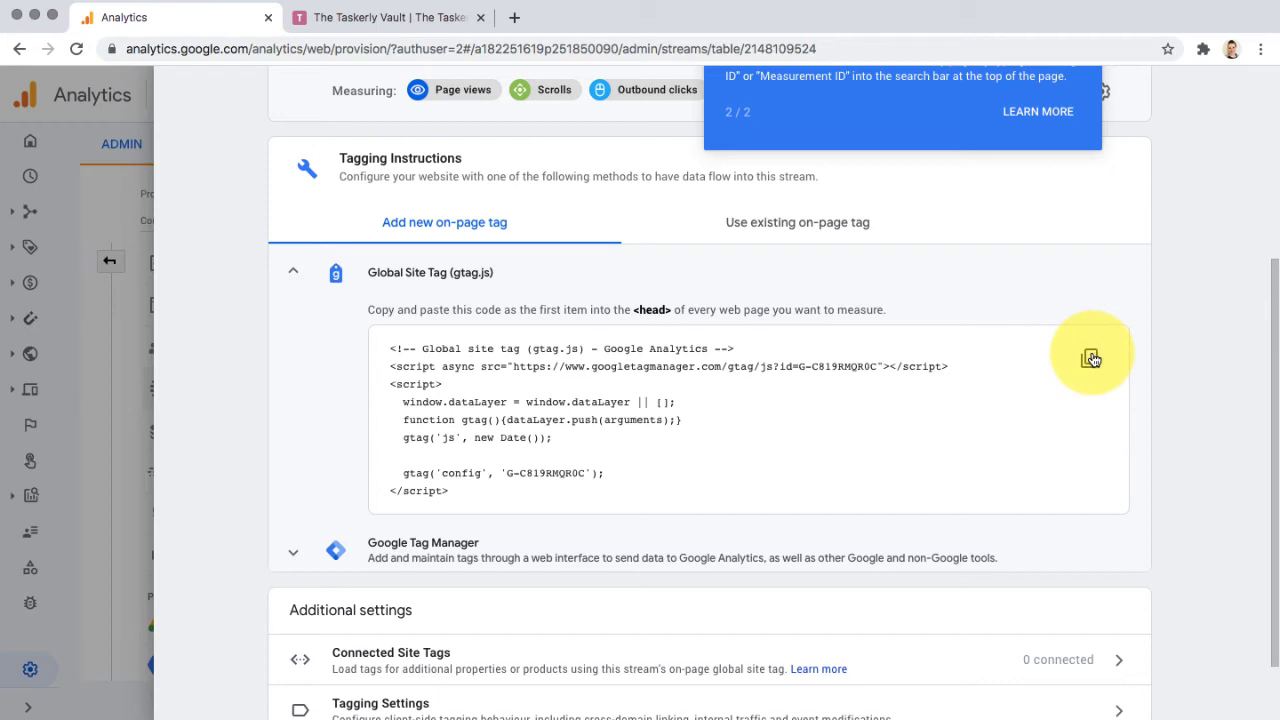
Switch to the Teachable school site and open the Code Snippets page in its admin area
left_click(427, 19)
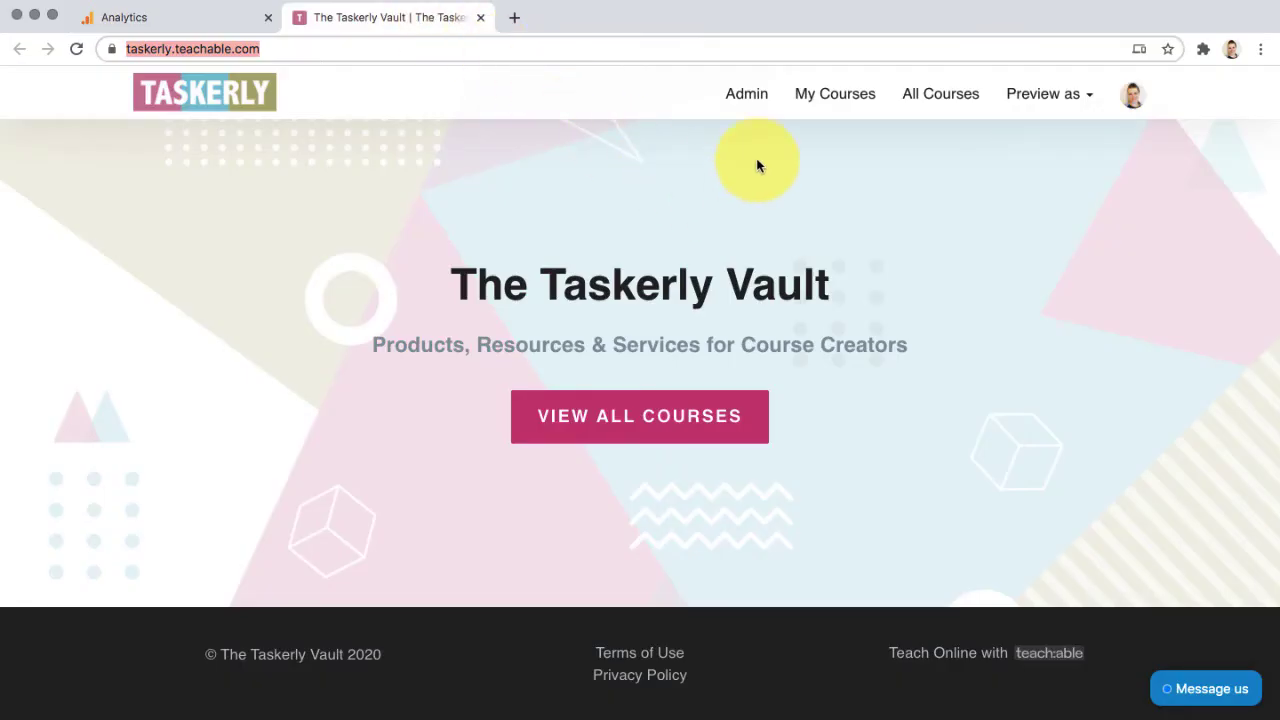
left_click(750, 104)
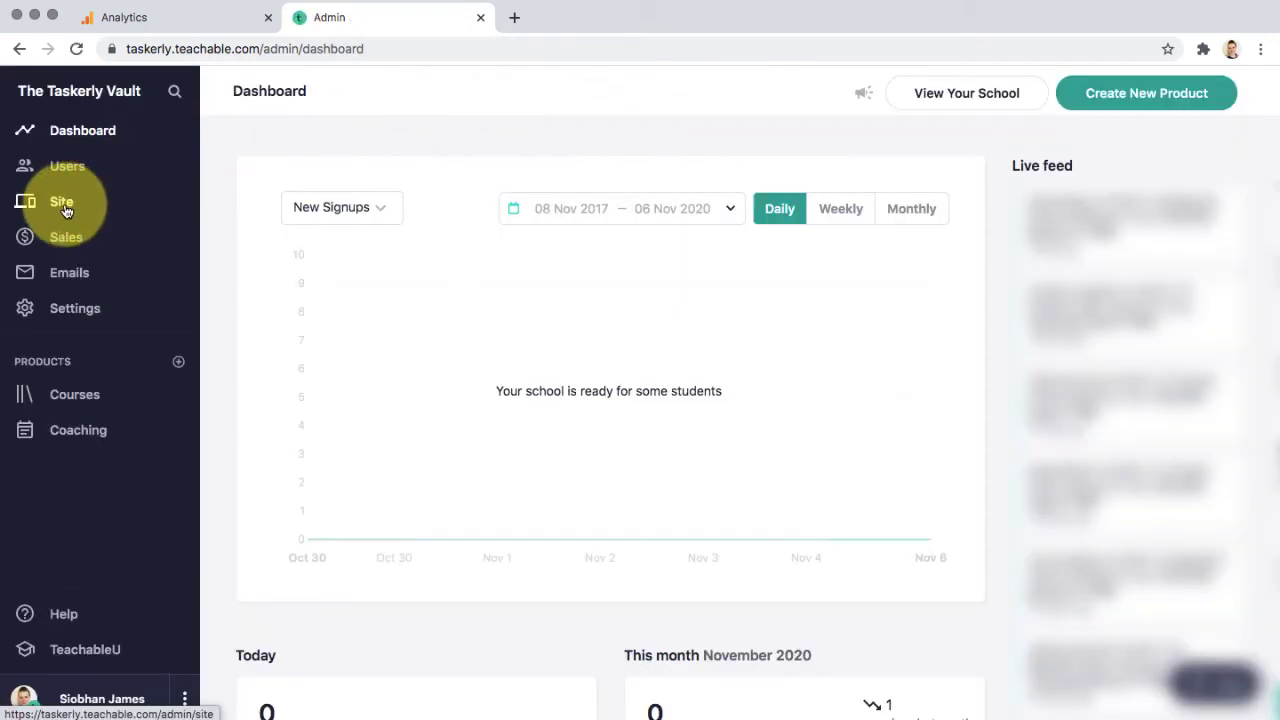
left_click(58, 207)
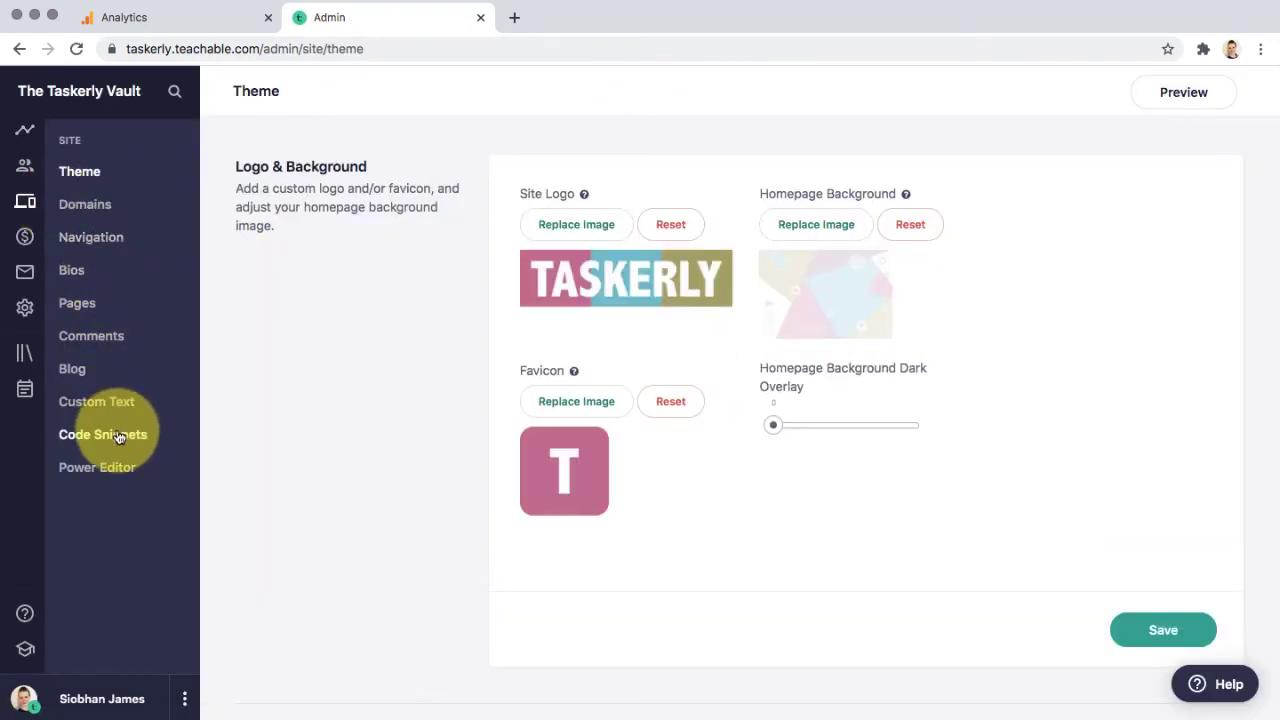
left_click(118, 437)
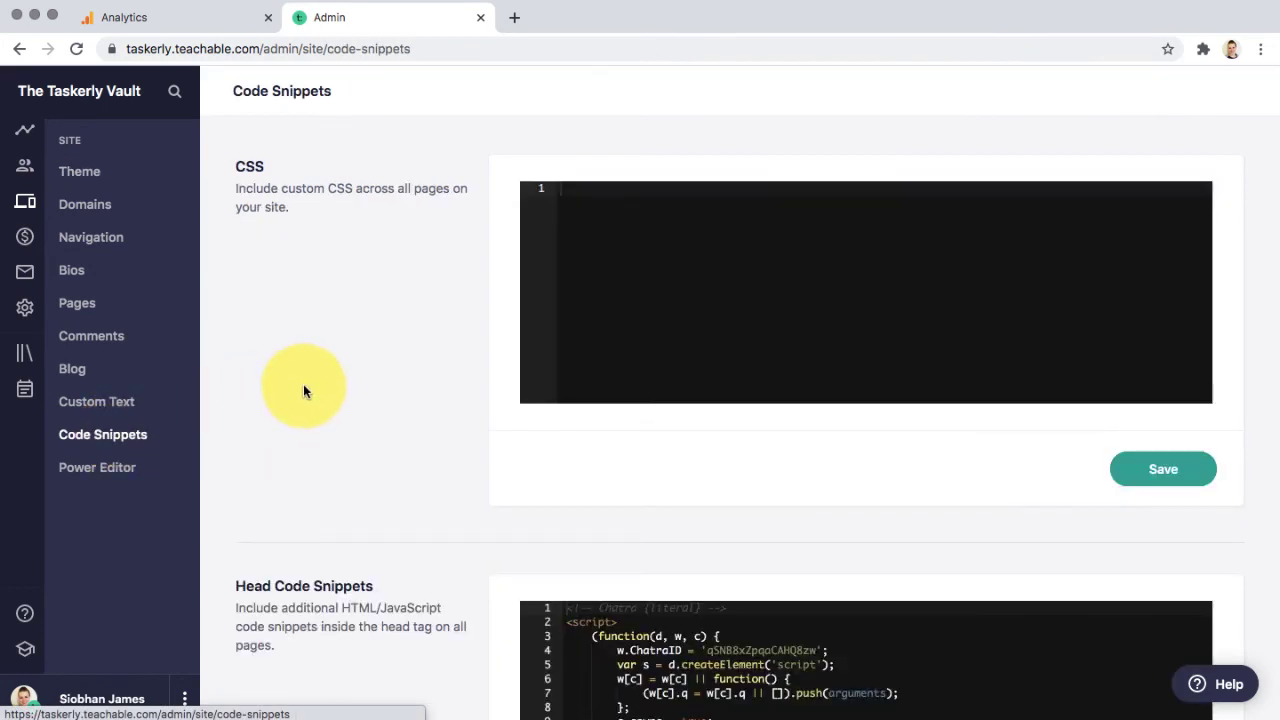
Paste the copied Google Analytics tag into Head Code Snippets, several blank lines below the existing Chatra script, and save it
scroll(400, 360, "down", 5)
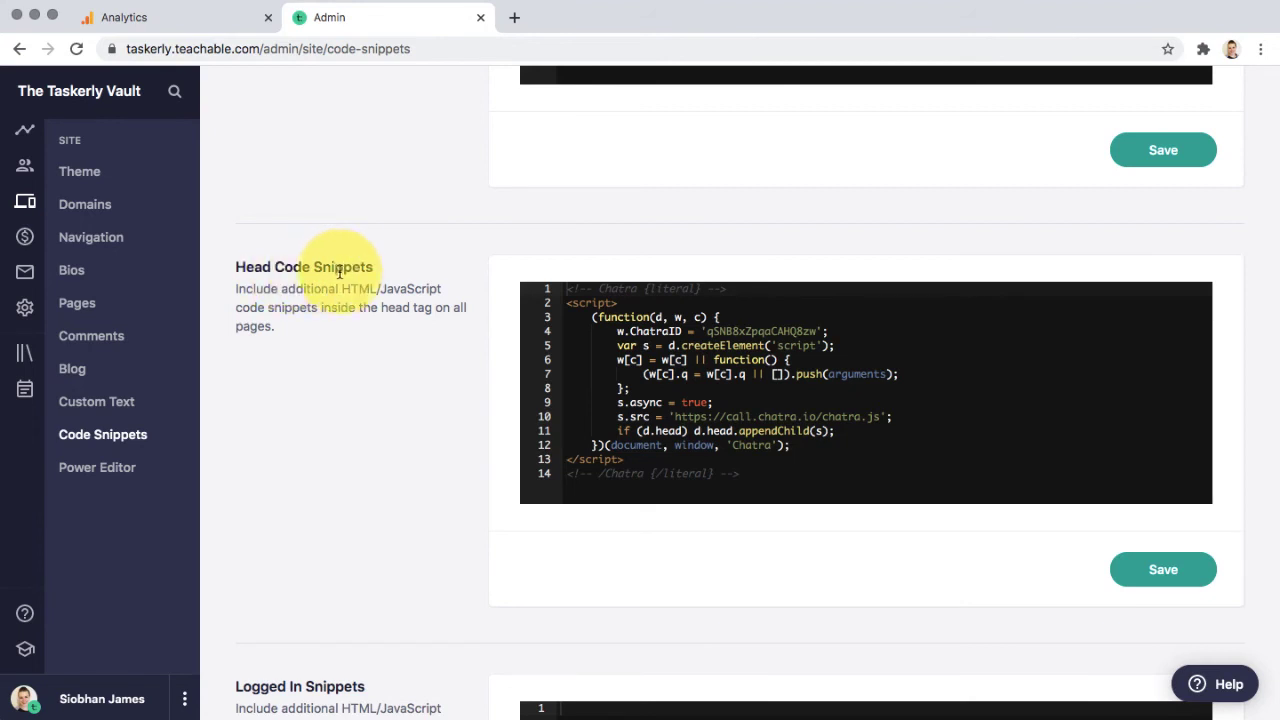
scroll(688, 398, "down", 1)
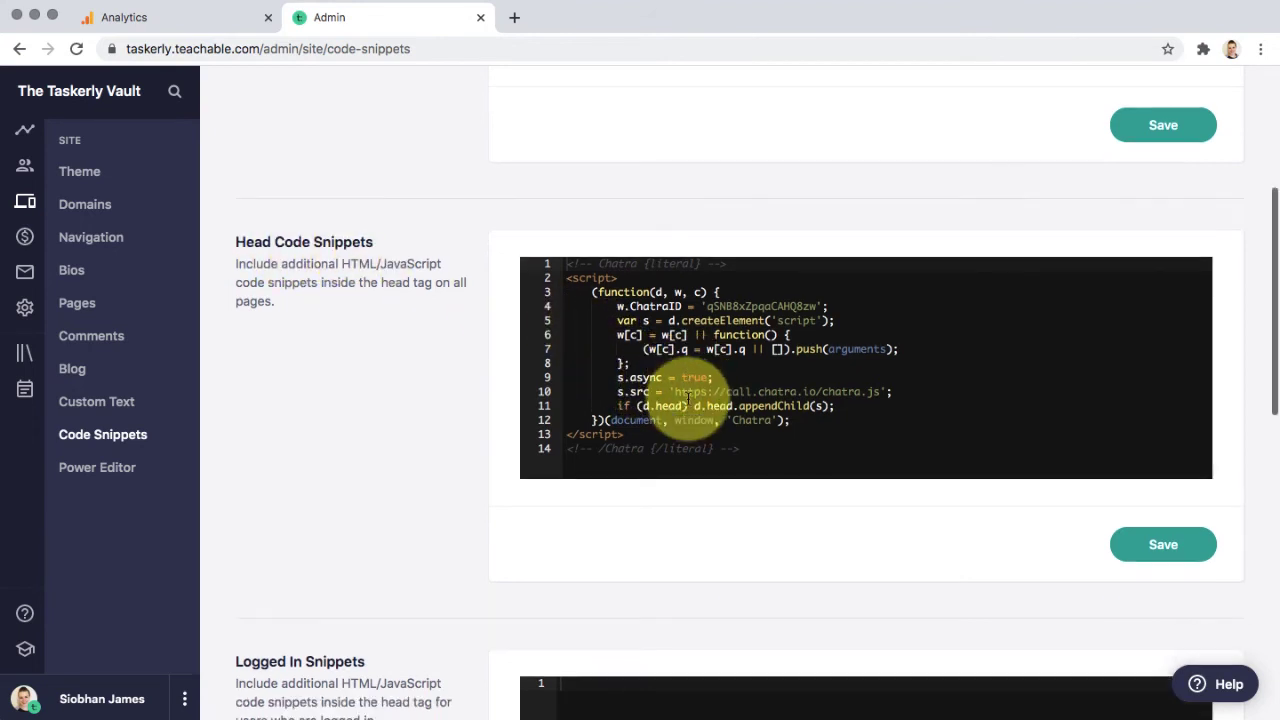
left_click(797, 457)
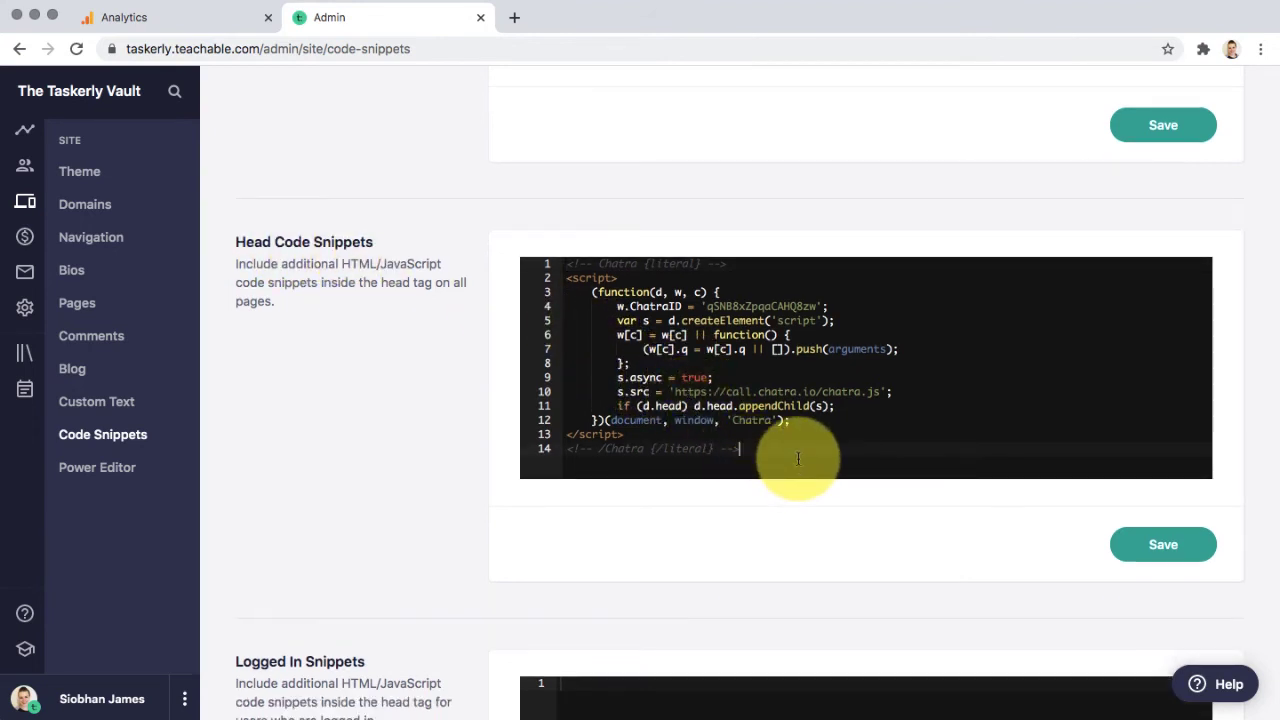
key("Return")
key("Return")
key("Return")
key("Return")
key("Return")
key("Return")
key("Return")
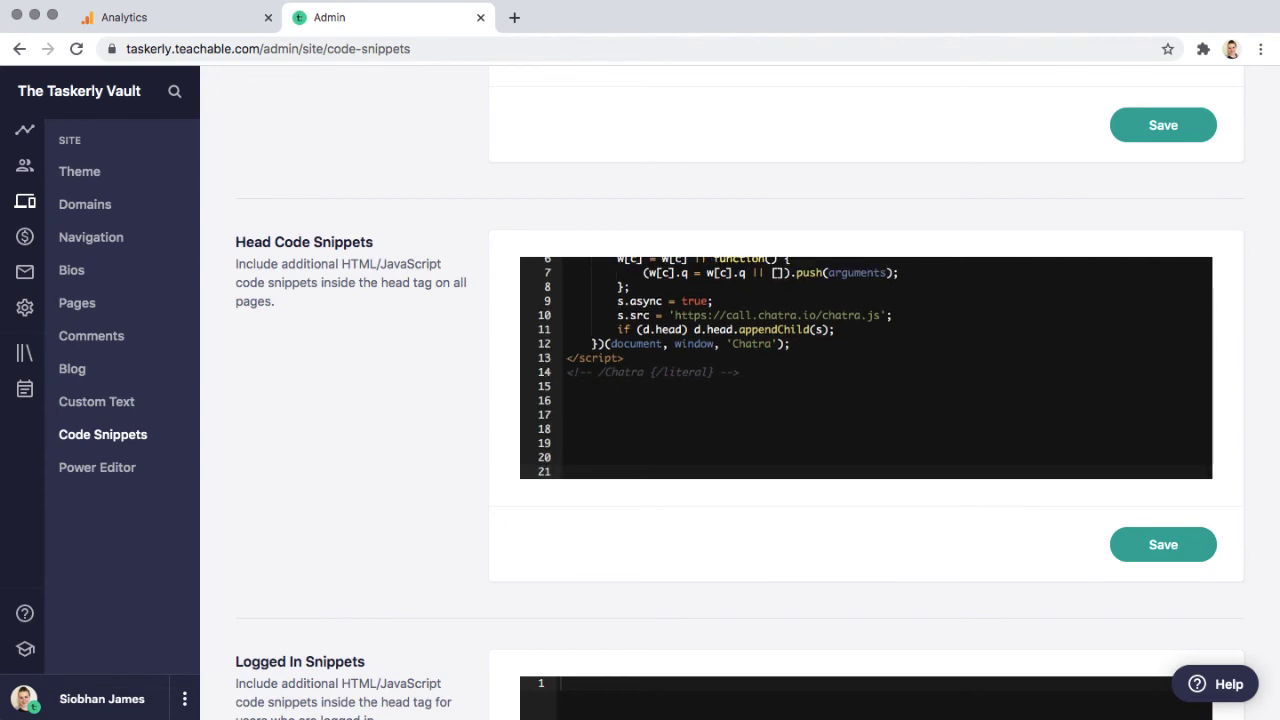
key("super+v")
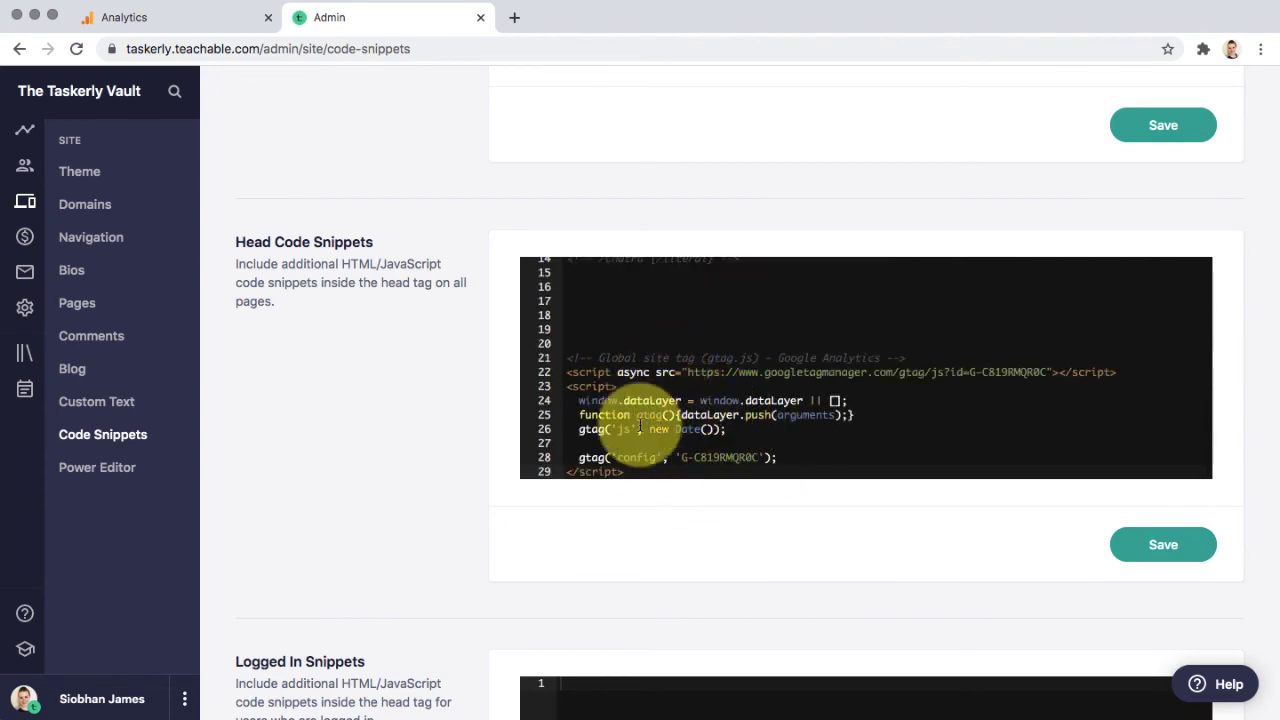
left_click(1155, 546)
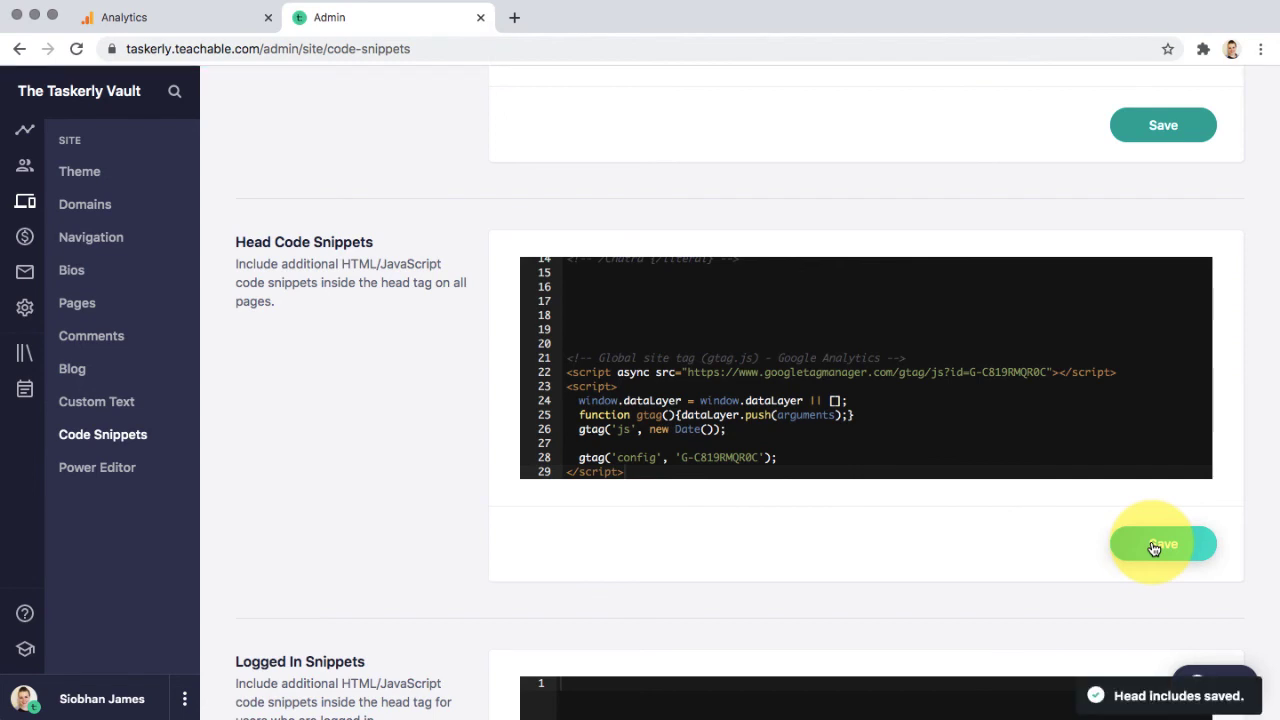
Load the live school site in a new tab, and return to Analytics to open the CourseUp School property's Real-time report
left_click(94, 97)
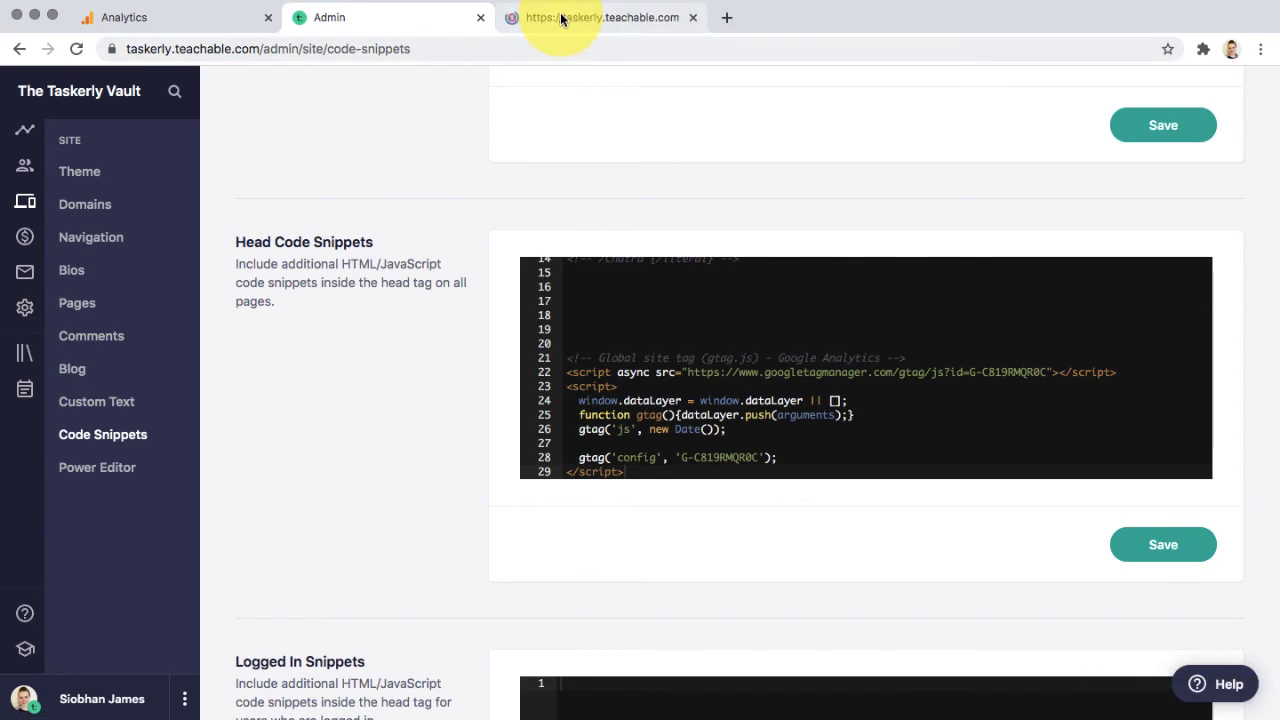
left_click(561, 19)
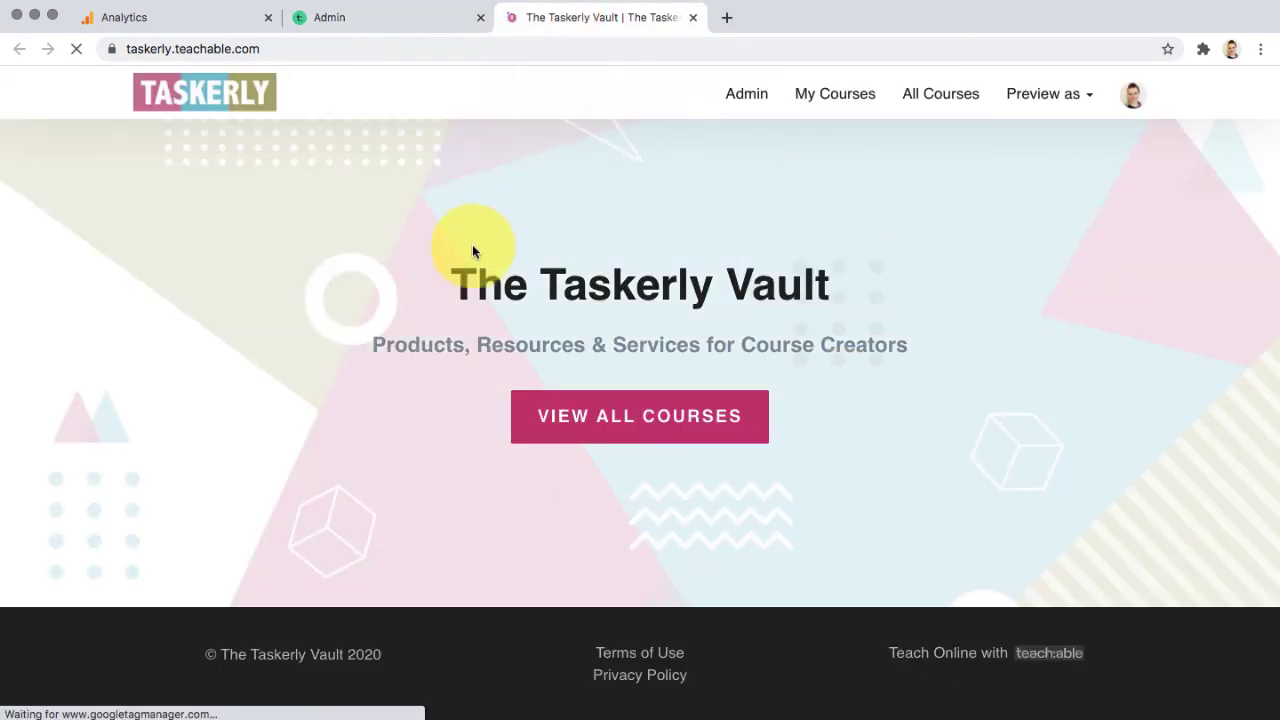
left_click(184, 22)
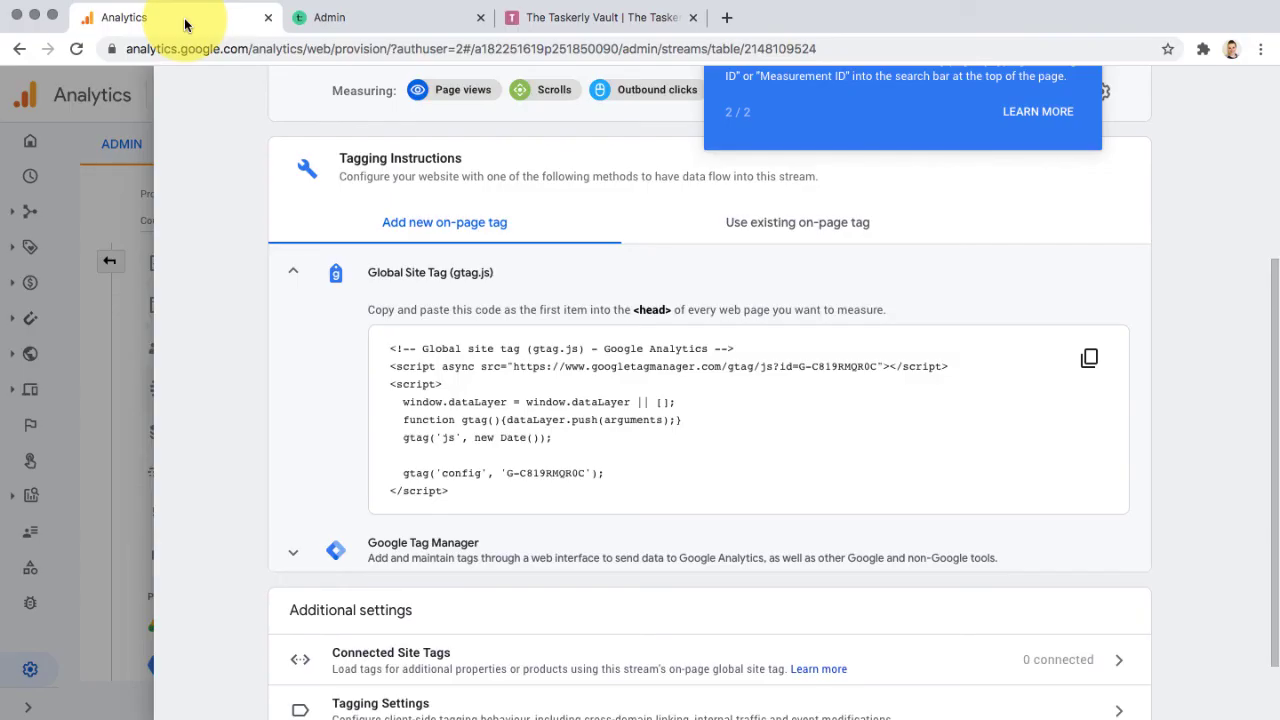
scroll(226, 339, "down", 1)
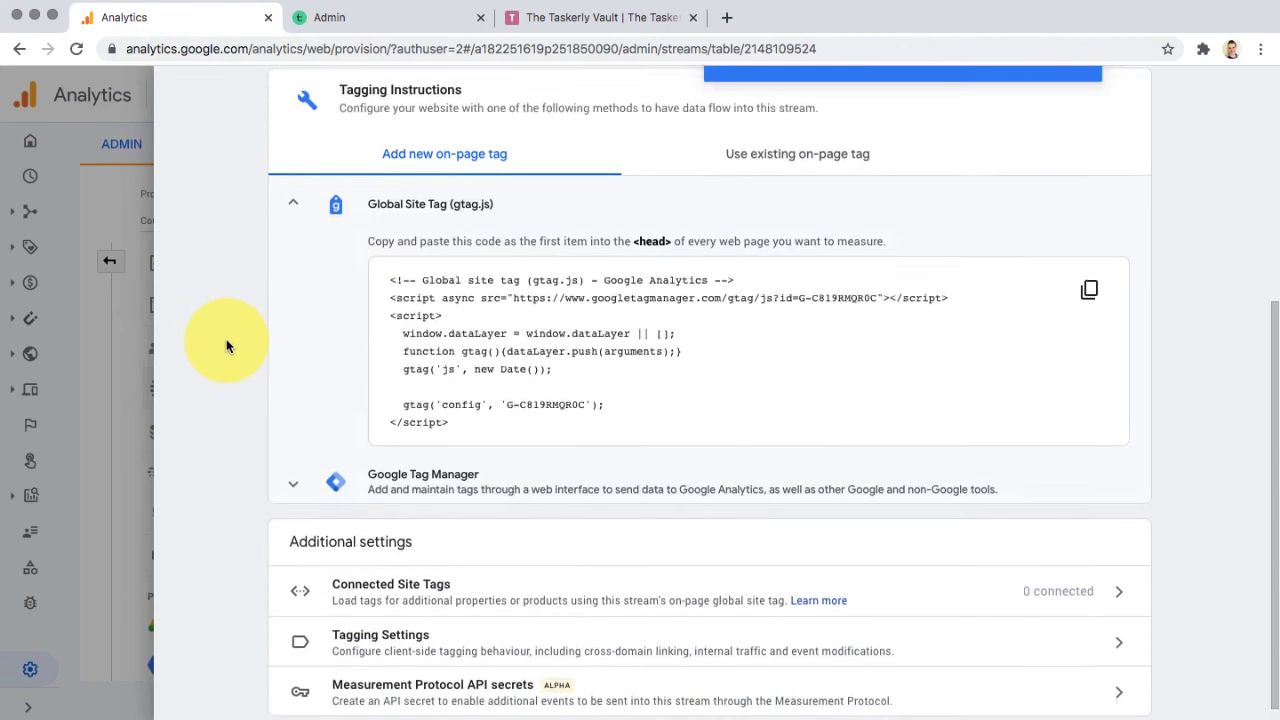
scroll(226, 345, "up", 5)
left_click(185, 94)
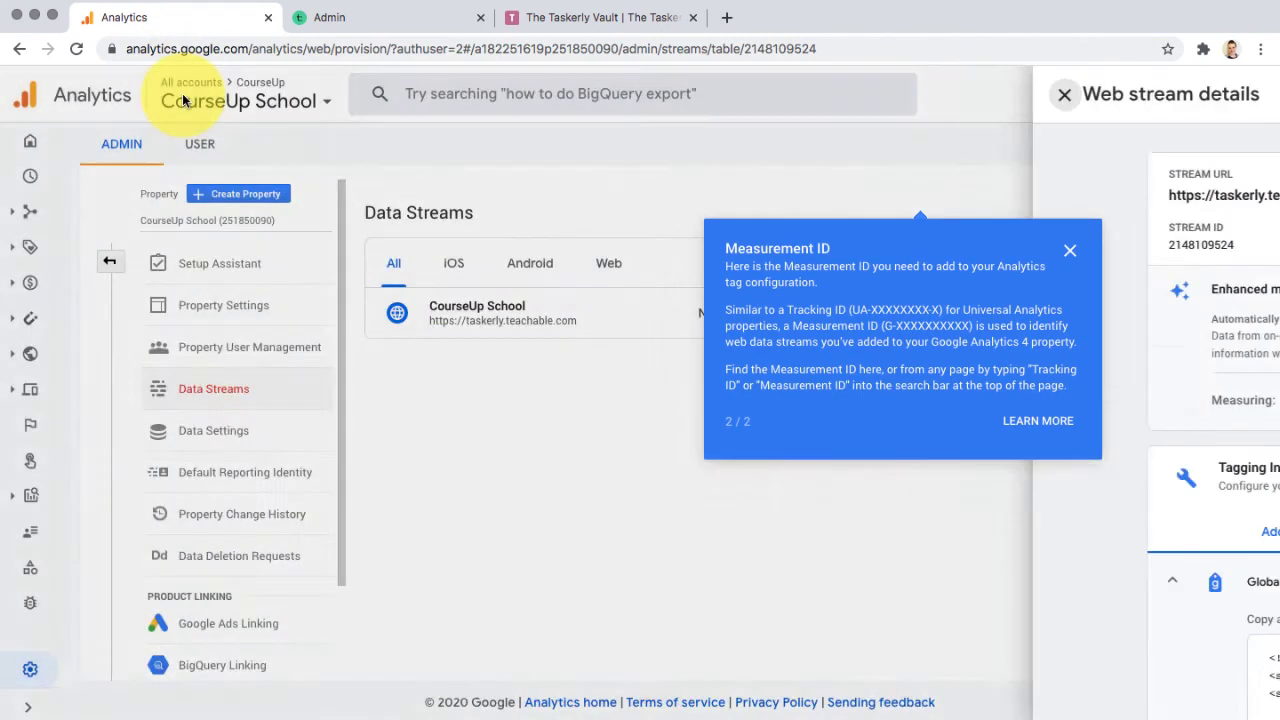
left_click(33, 177)
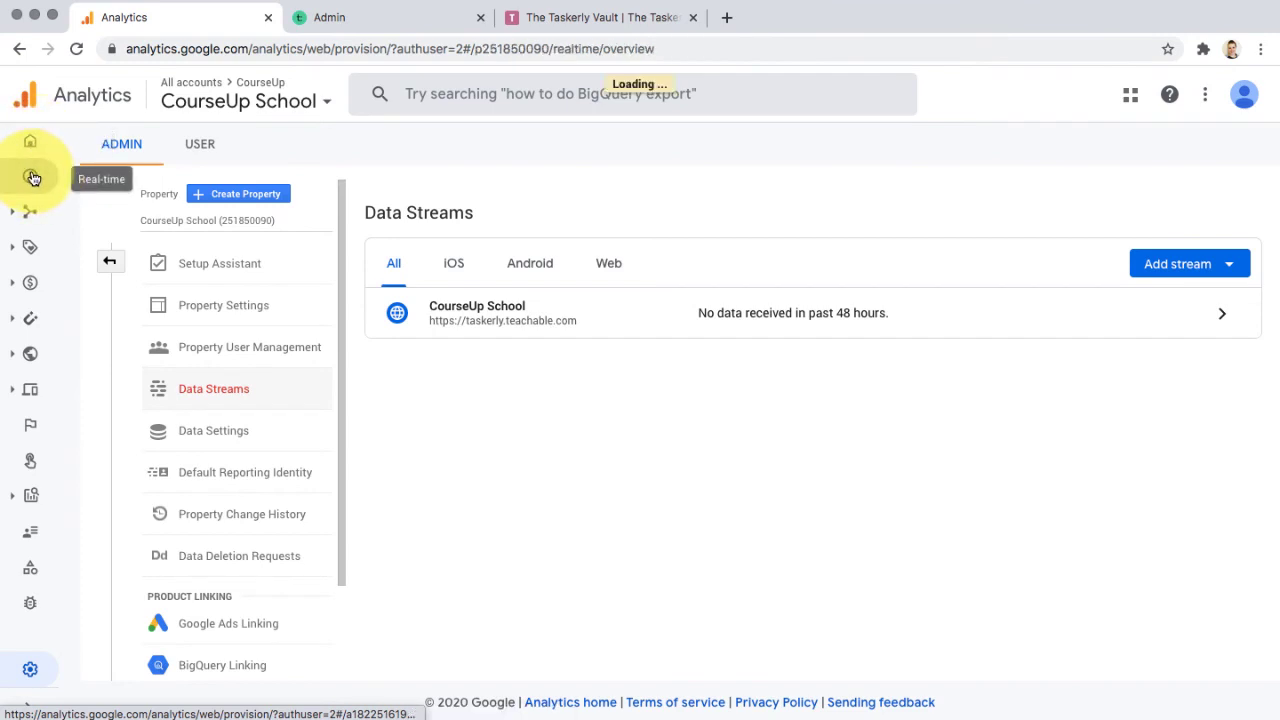